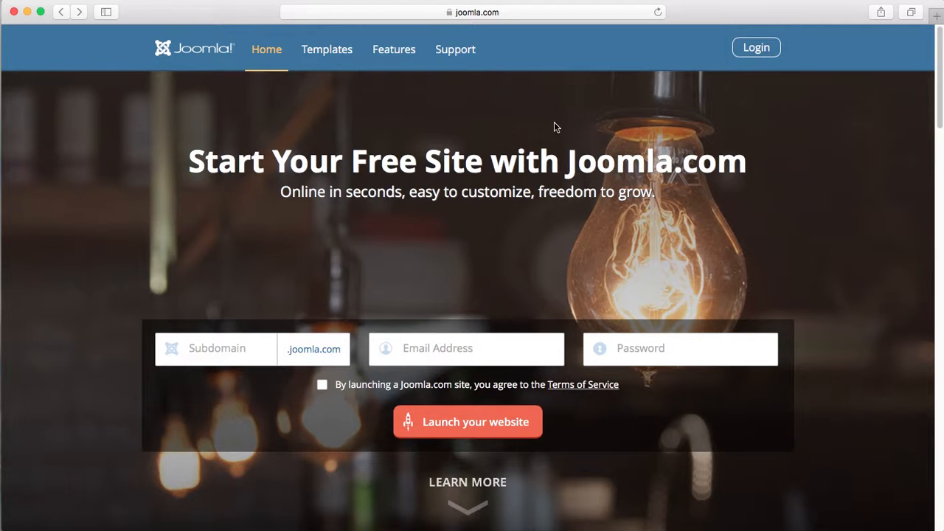
- Sign in to Joomla.com with the account e-mail and password, declining Safari's offer to save the password
left_click(756, 47)
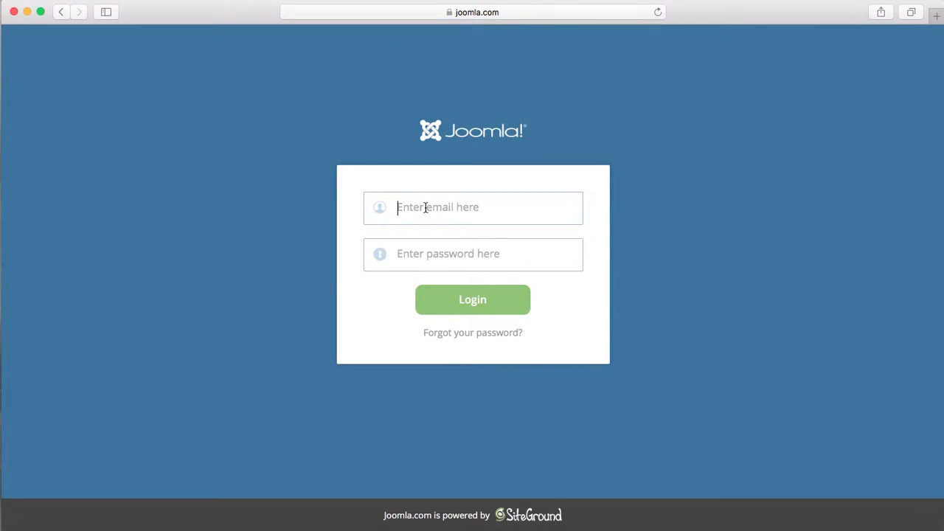
left_click(426, 207)
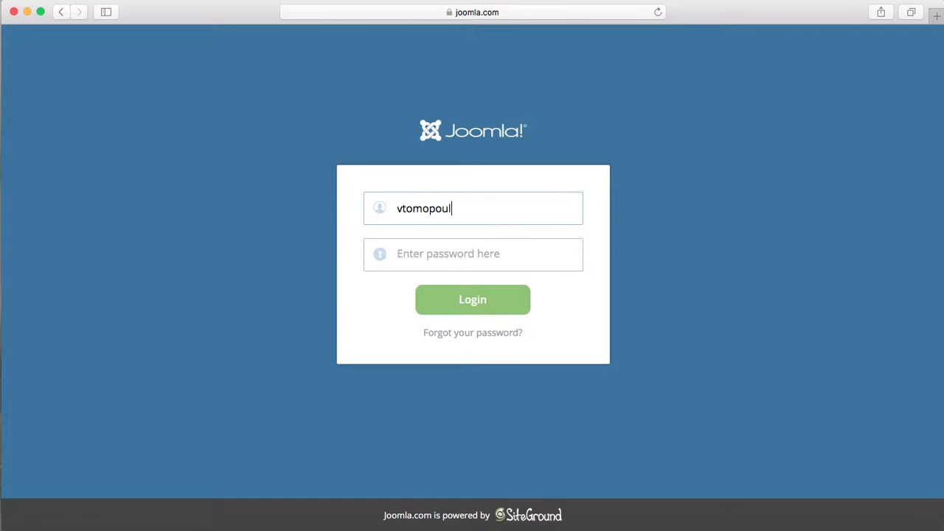
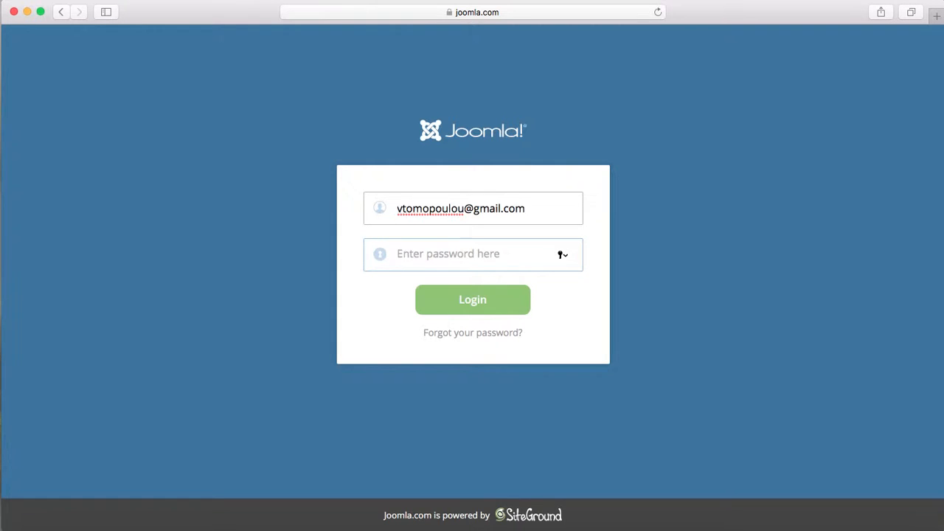
type("•")
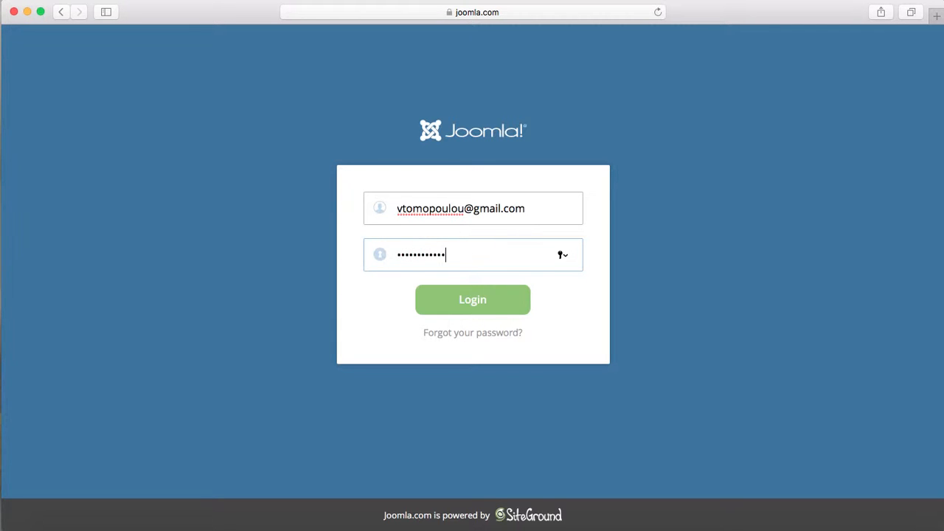
left_click(520, 310)
left_click(520, 91)
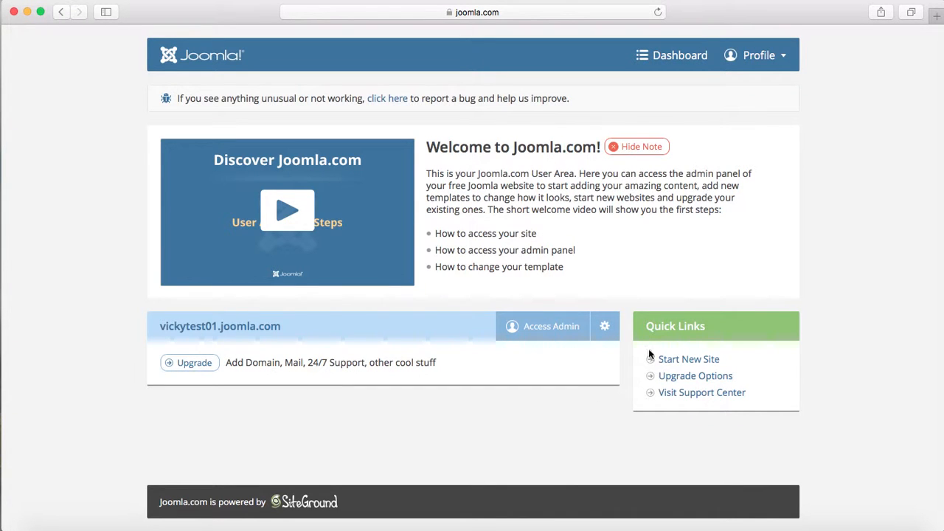
- Start a new site, browse the template gallery, then settle on Default Template as the starting point
left_click(695, 359)
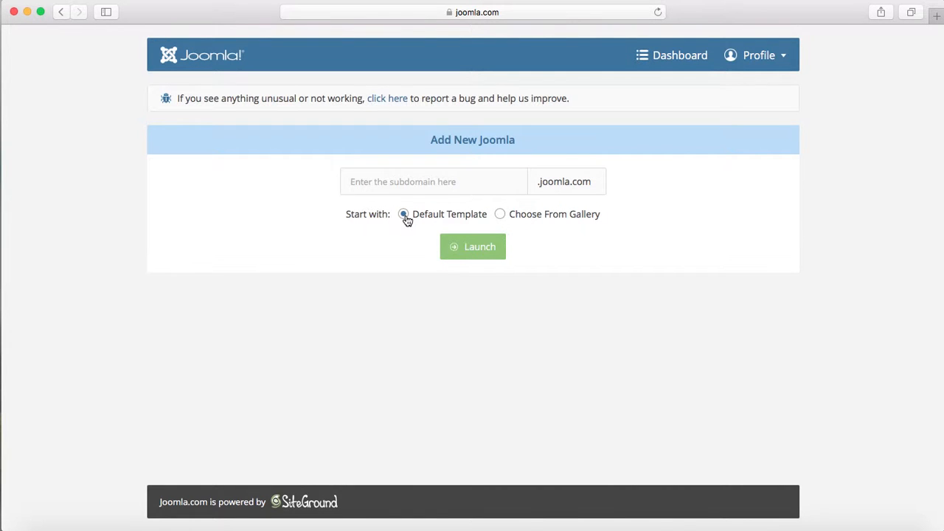
left_click(501, 215)
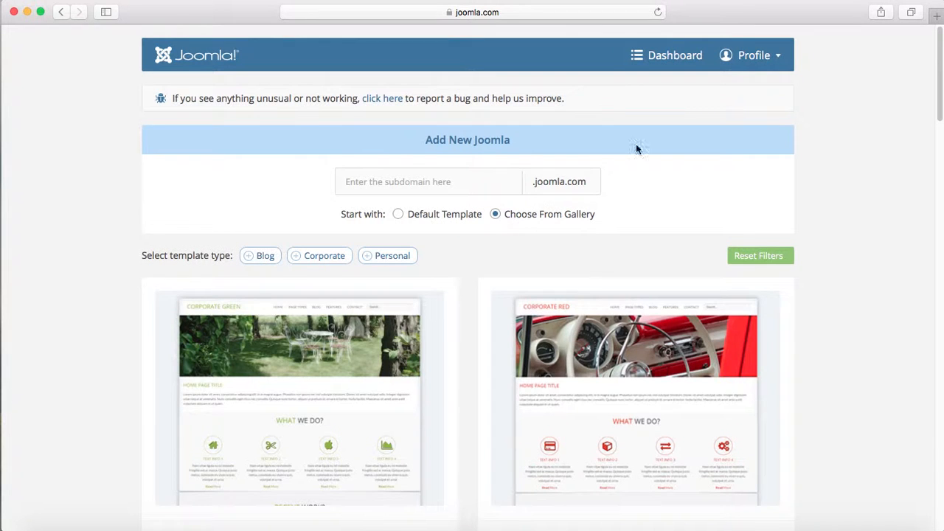
left_click_drag(942, 46, 937, 472)
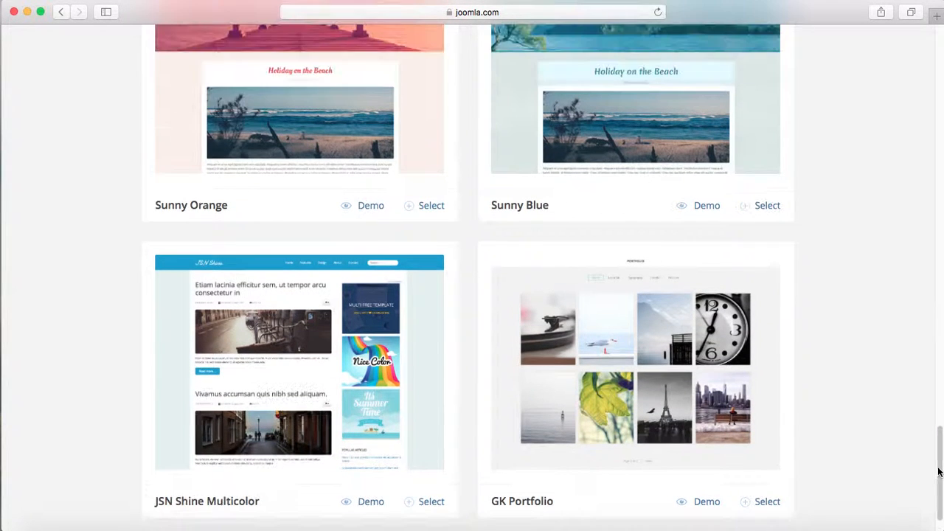
left_click(774, 209)
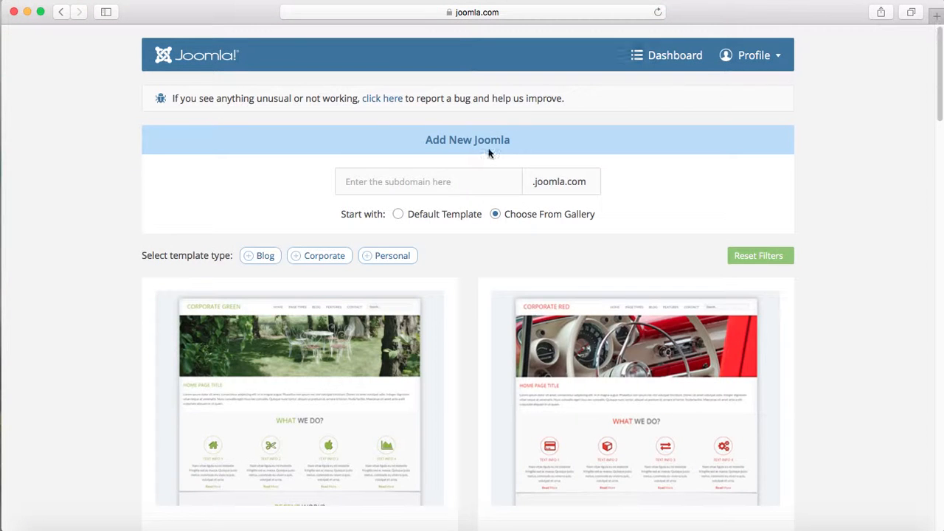
left_click(399, 215)
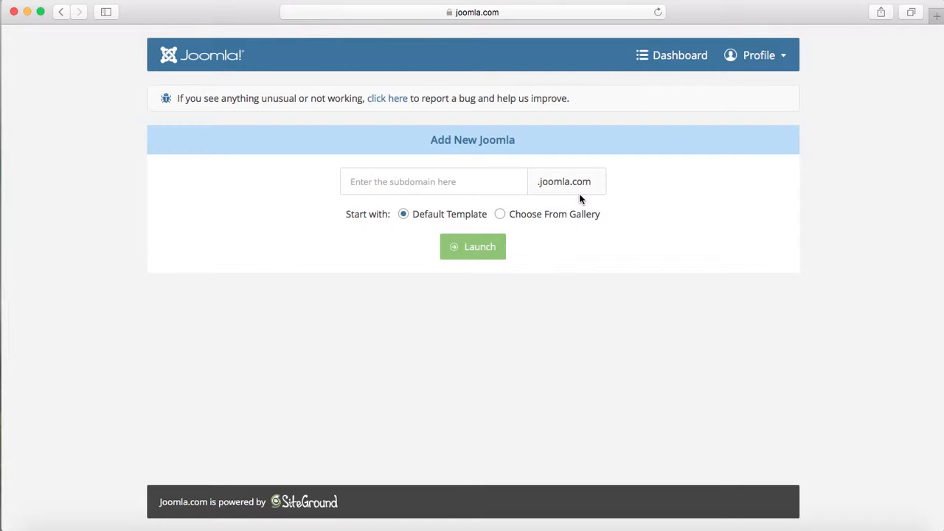
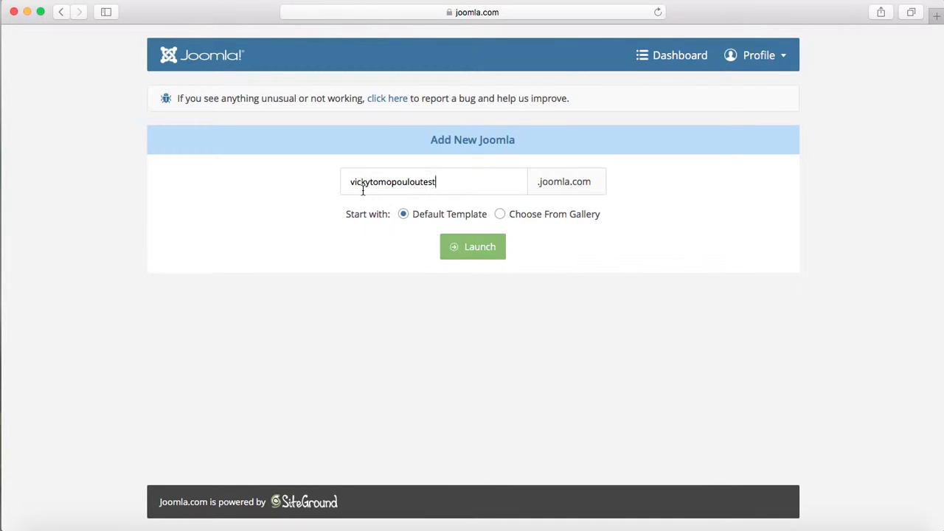
- Enter the new site's subdomain and launch the free site
left_click(482, 252)
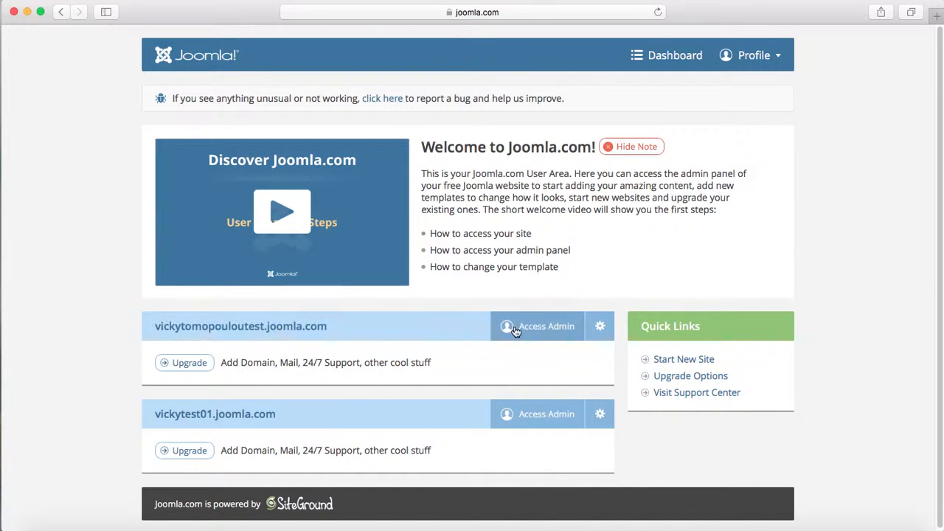
- Open the new site's administrator Control Panel, with its front page in a separate tab
left_click(543, 329)
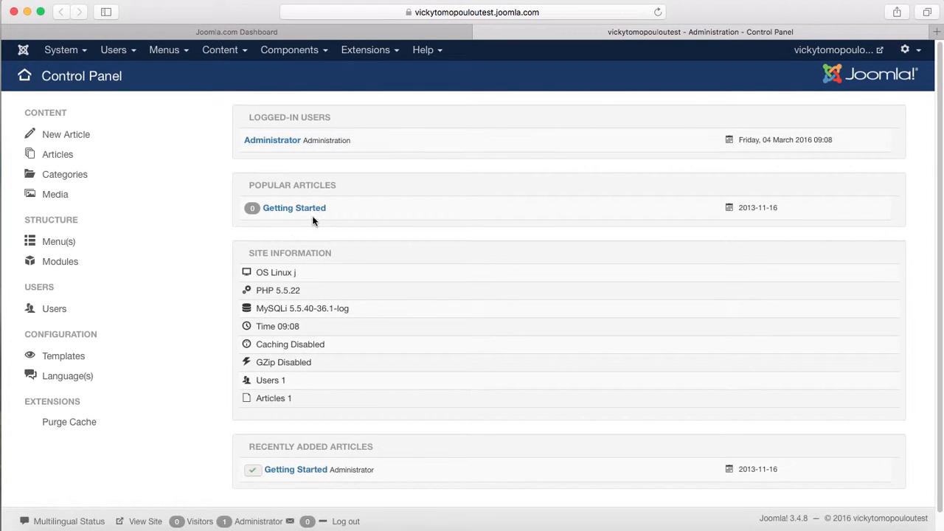
left_click(880, 50)
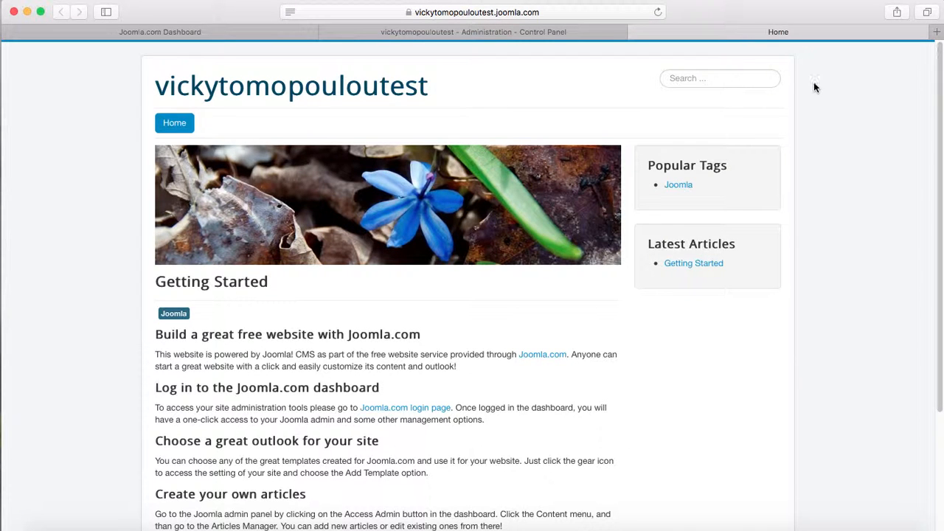
left_click(439, 32)
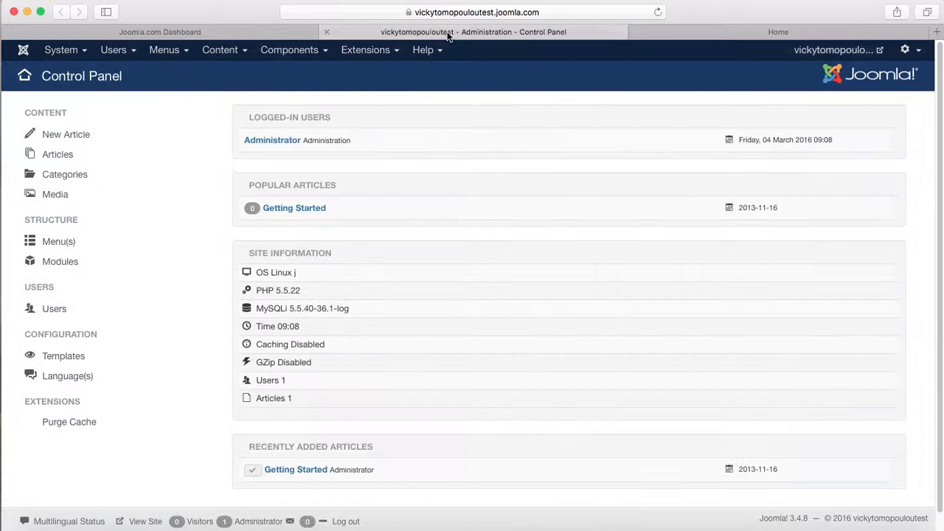
left_click(772, 32)
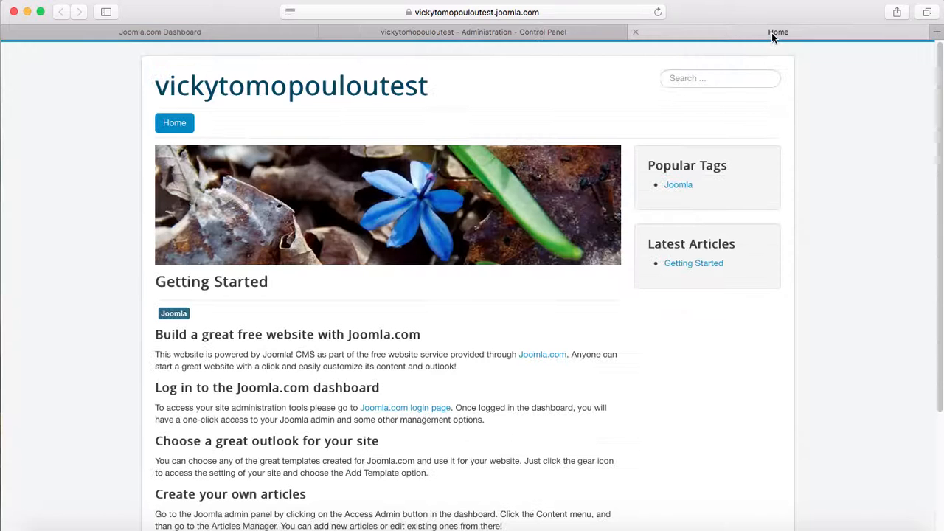
left_click(440, 32)
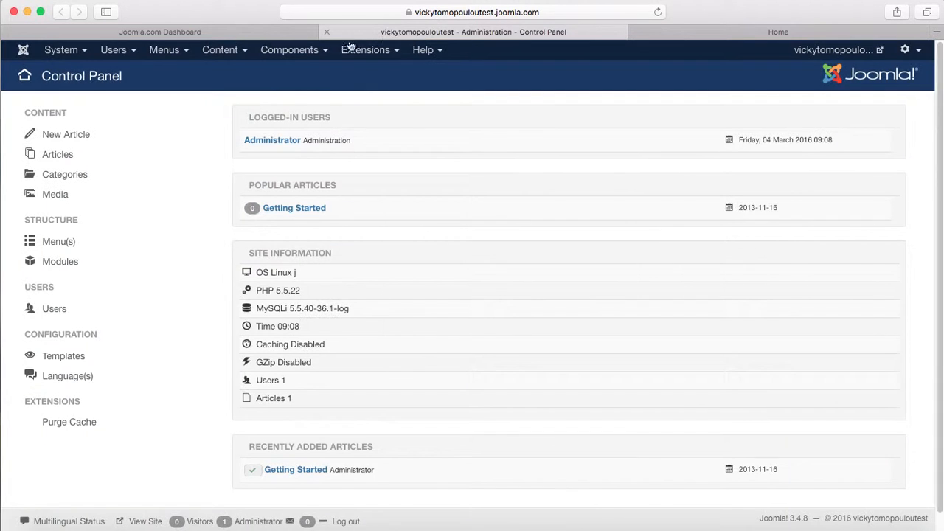
left_click(787, 32)
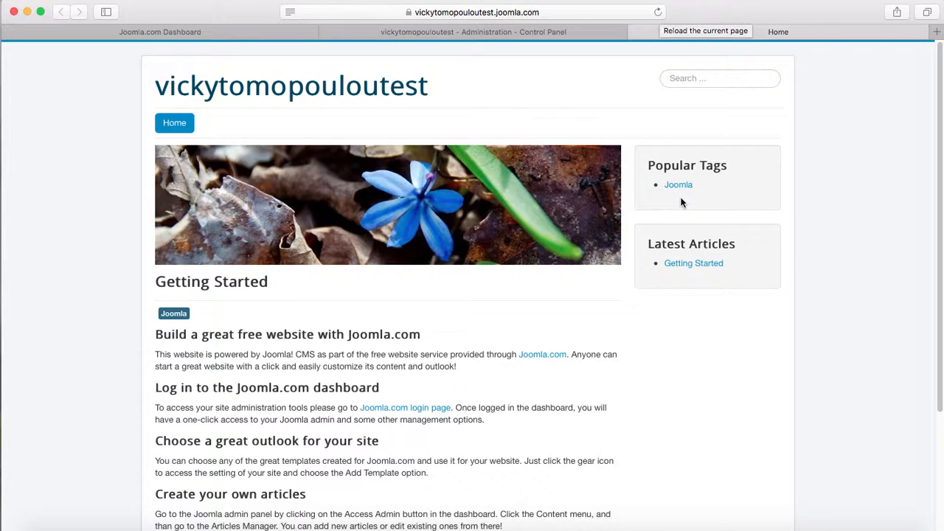
left_click(484, 32)
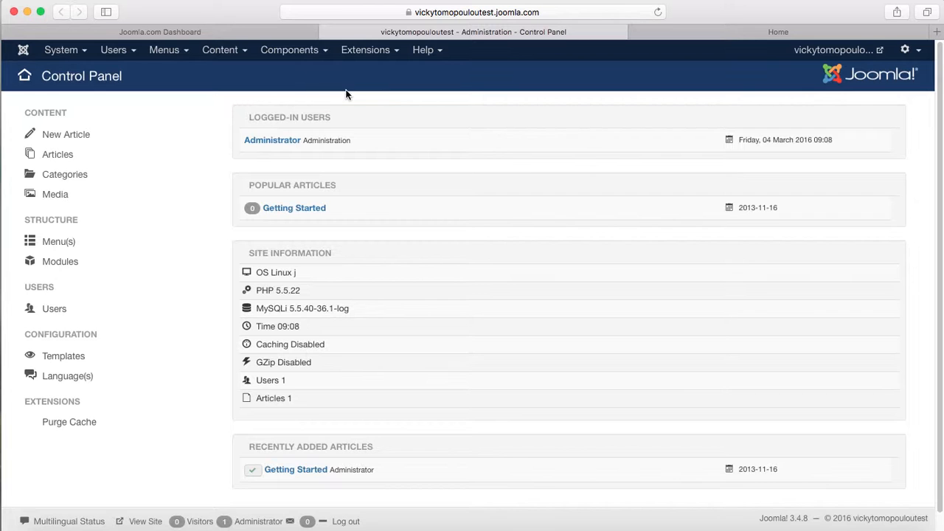
- Go to Extensions > Templates to list the template styles
left_click(366, 54)
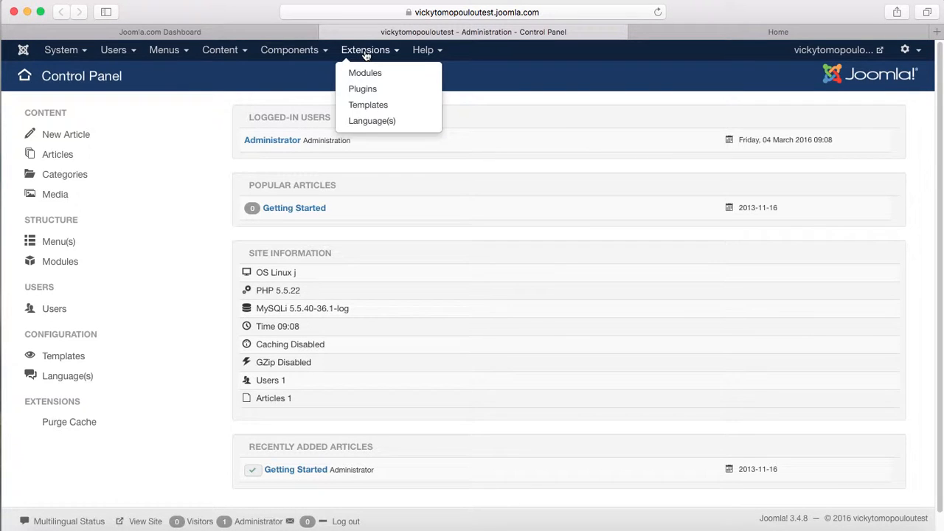
left_click(366, 112)
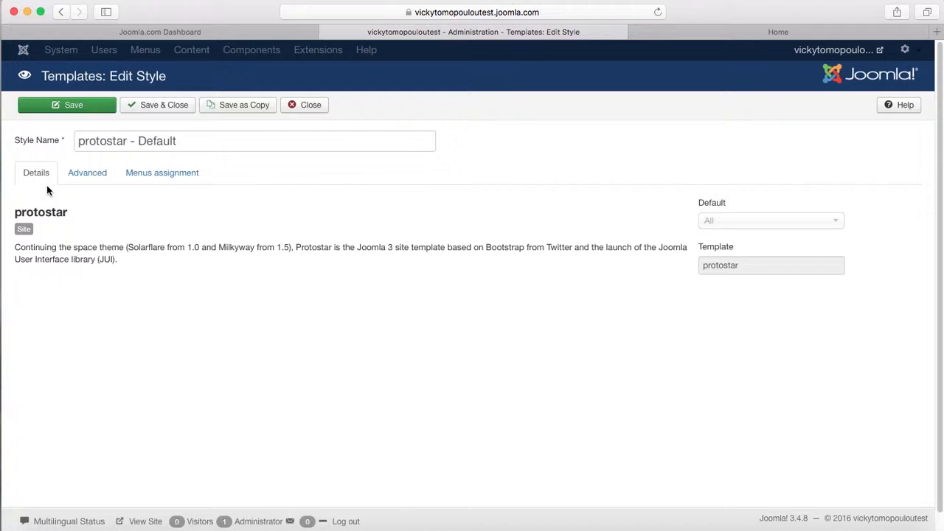
- Set the Protostar Template Colour to purple #8b00cc in the Advanced settings and save
left_click(91, 175)
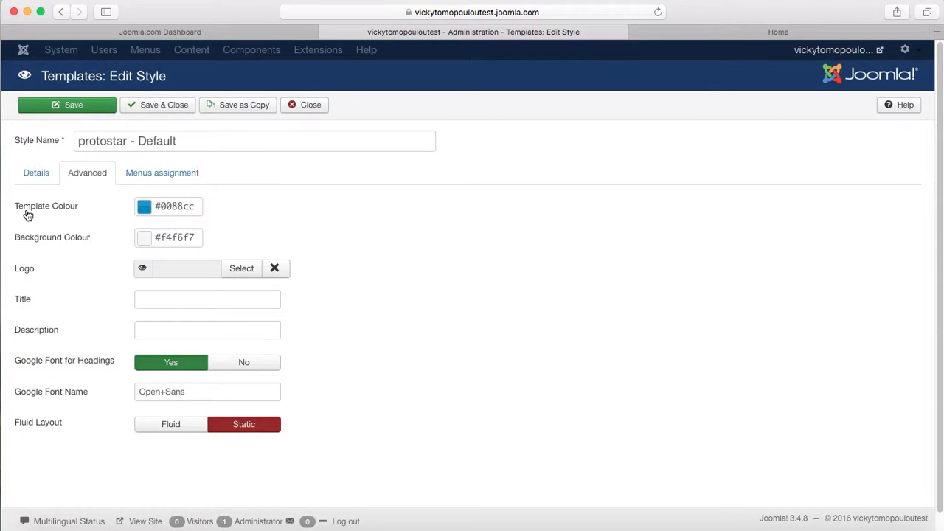
left_click(144, 209)
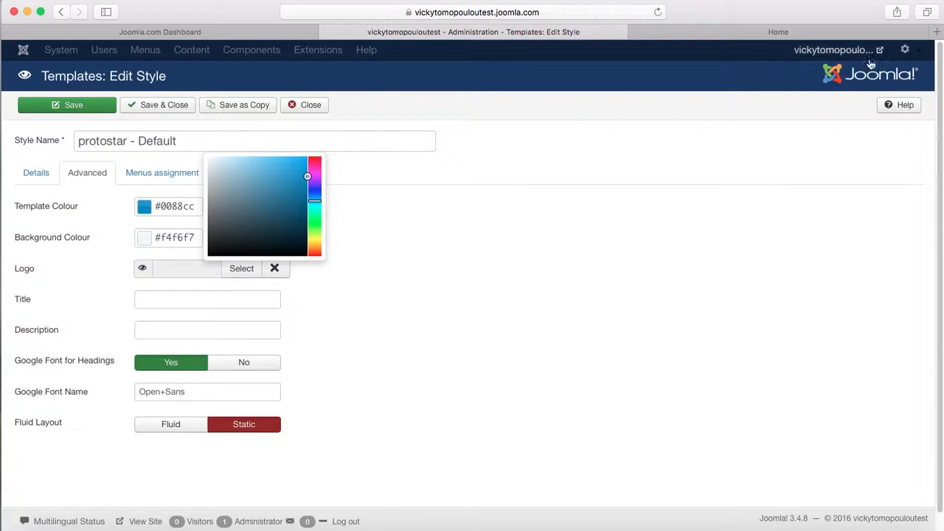
left_click(771, 32)
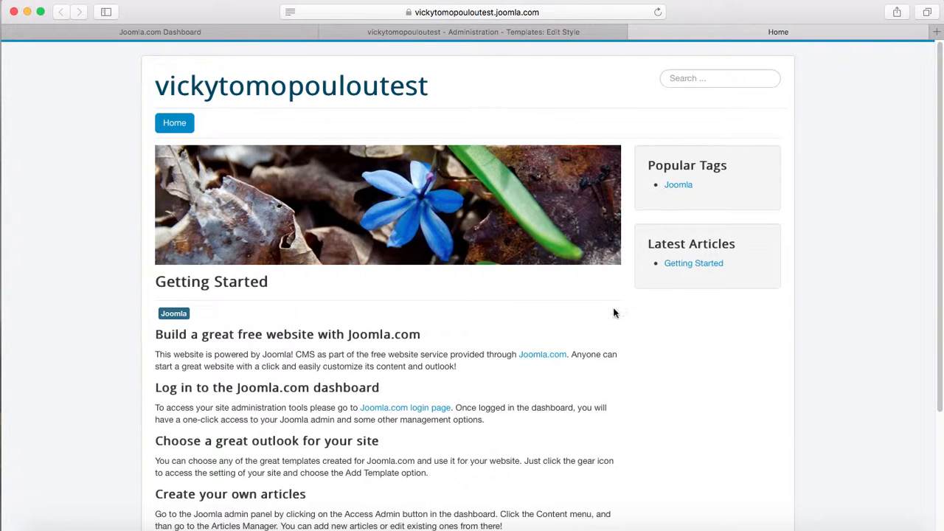
left_click(328, 32)
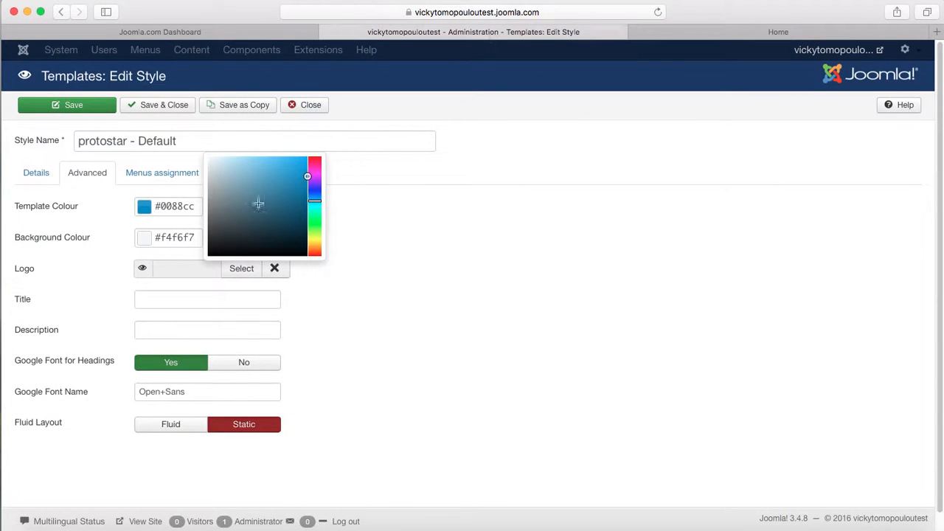
left_click(315, 178)
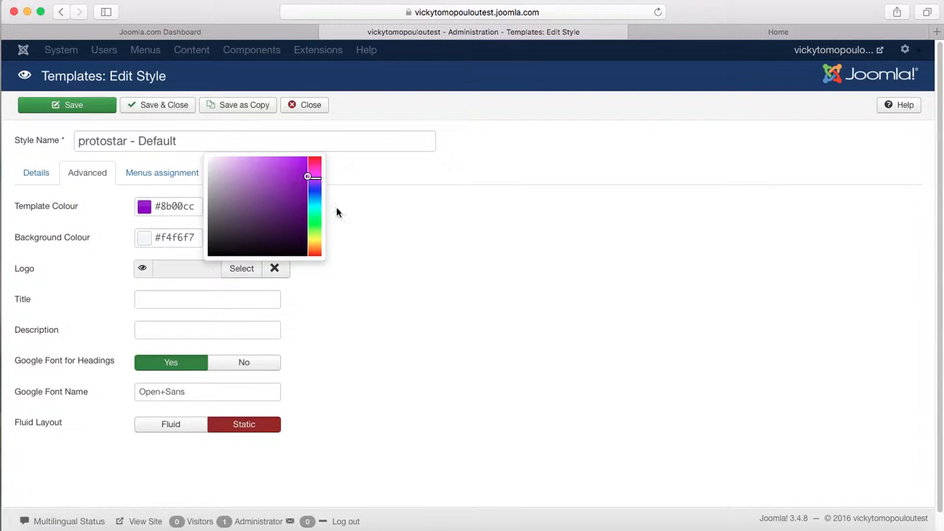
left_click(387, 237)
left_click(85, 106)
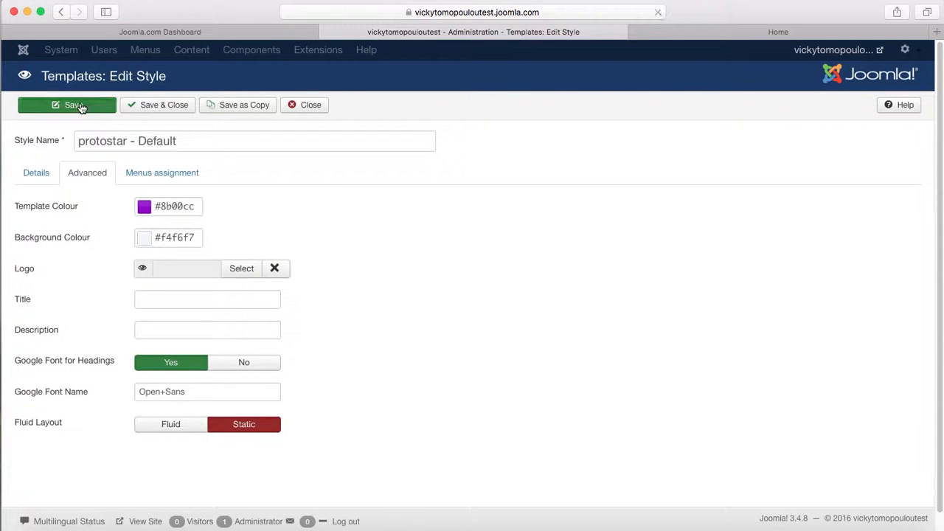
left_click(776, 32)
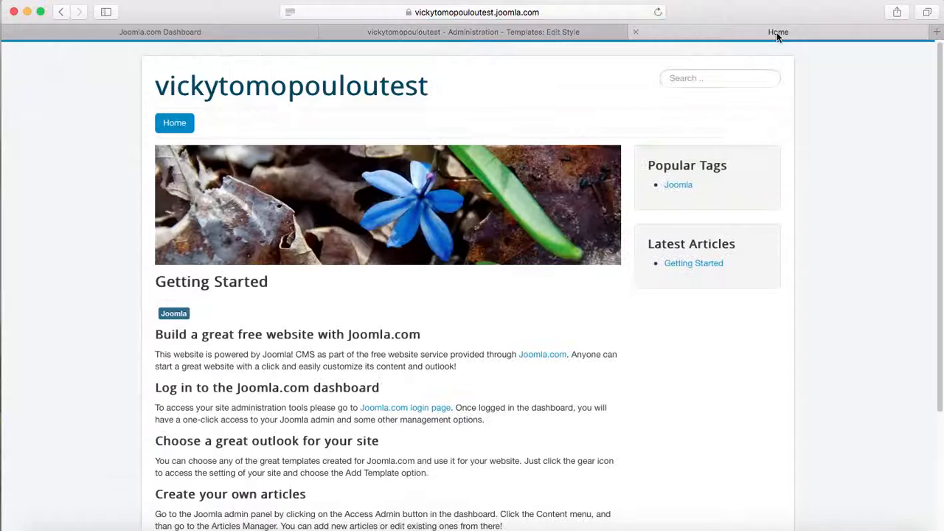
- Check the purple on the front page, then pick grey #97a2a8 as the Background Colour
left_click(657, 13)
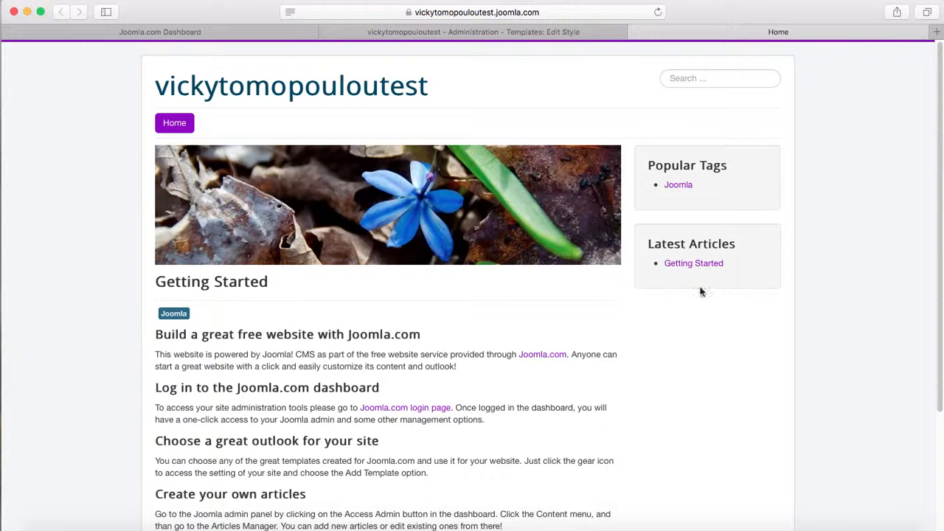
left_click(418, 34)
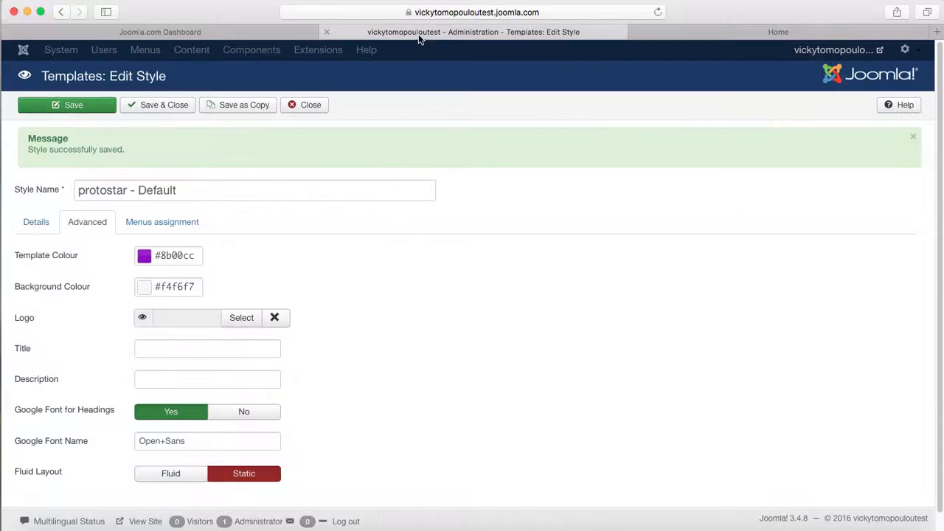
mouse_move(22, 289)
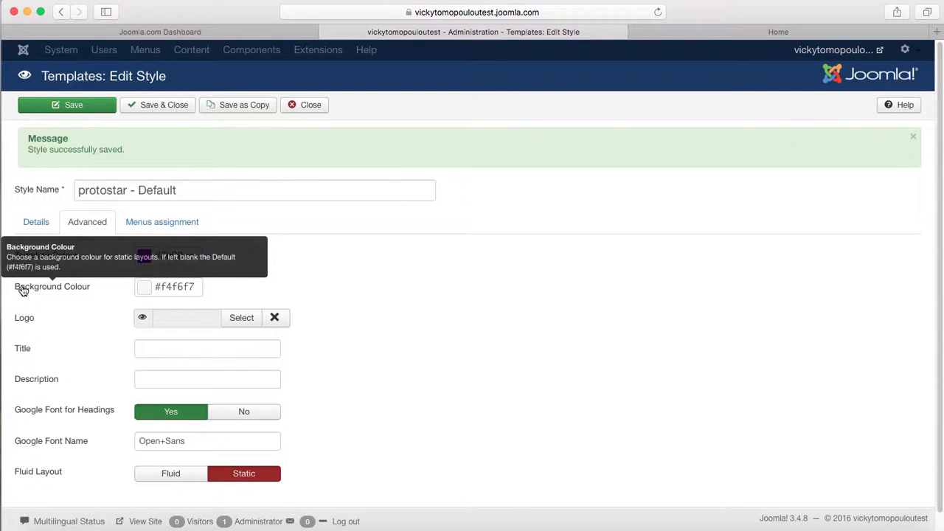
left_click(145, 290)
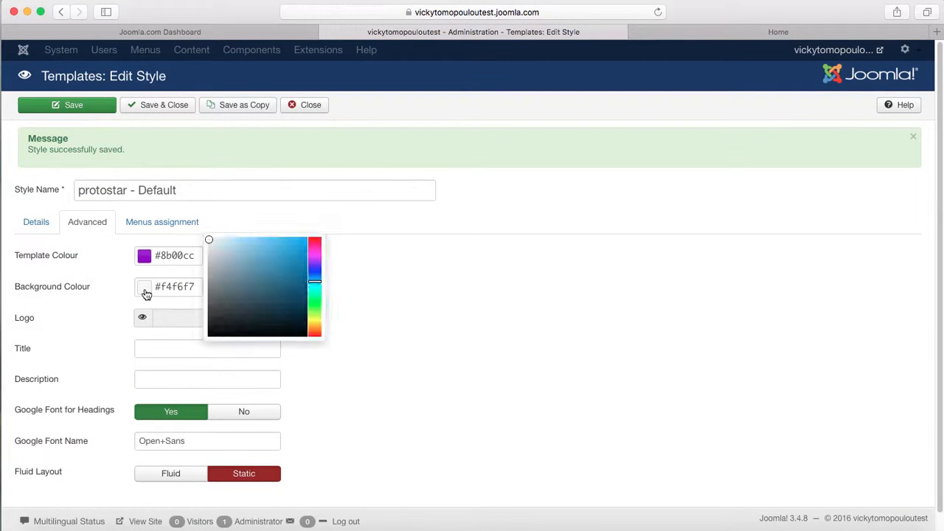
left_click(218, 272)
left_click(420, 320)
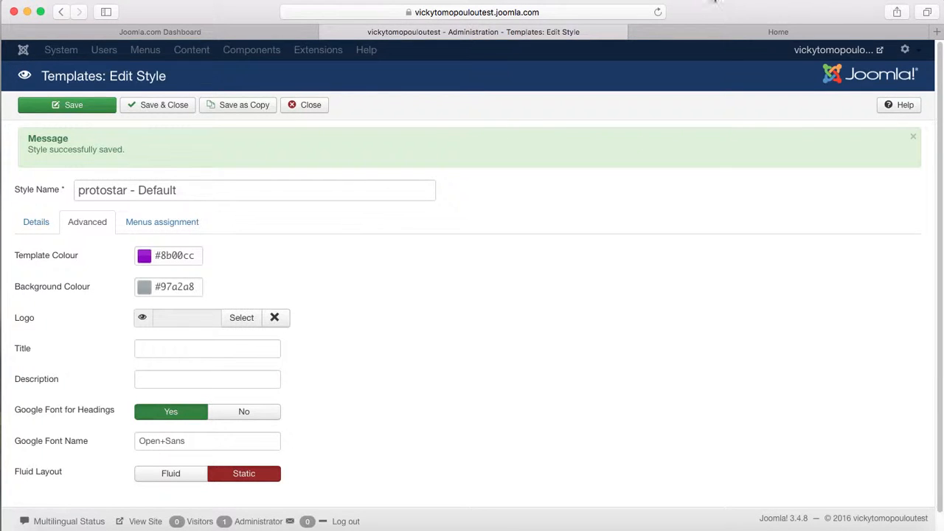
left_click(773, 31)
left_click(657, 13)
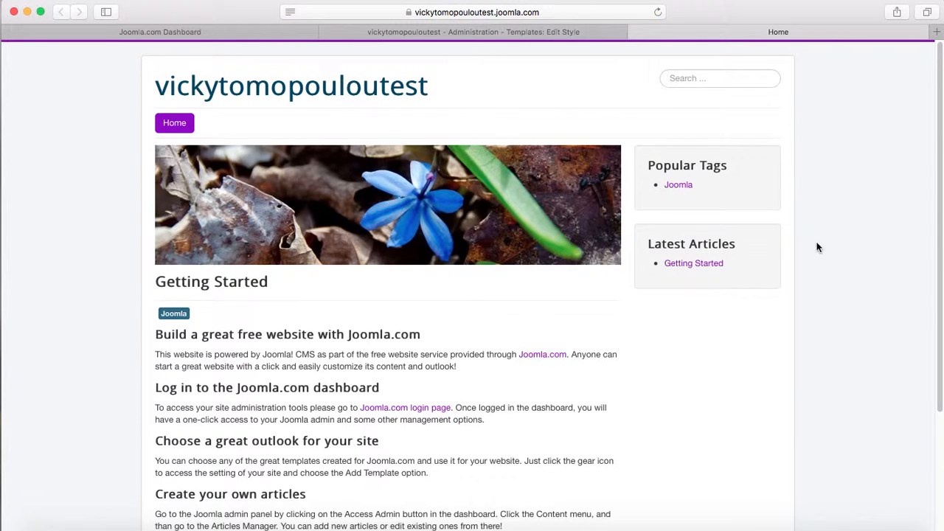
- Save the #97a2a8 background and reload the front page to confirm it is grey
left_click(441, 32)
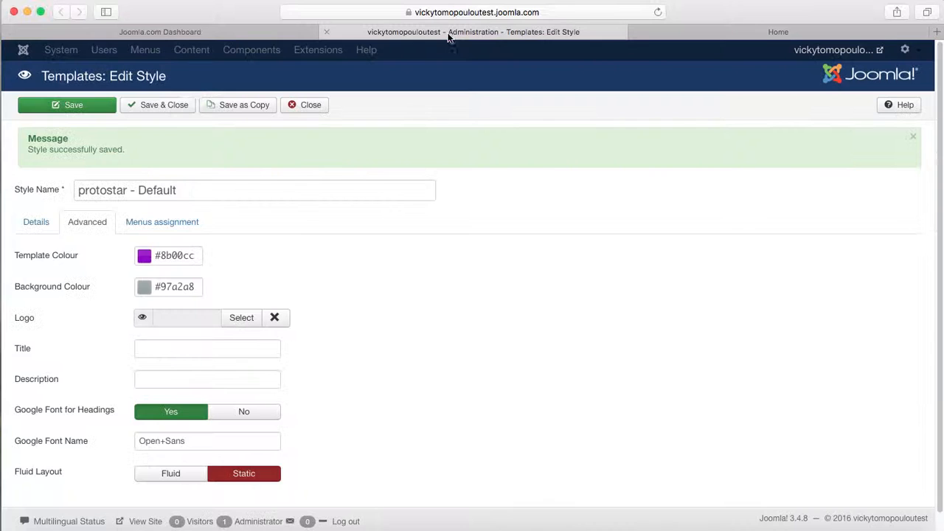
left_click(77, 108)
left_click(767, 34)
left_click(657, 11)
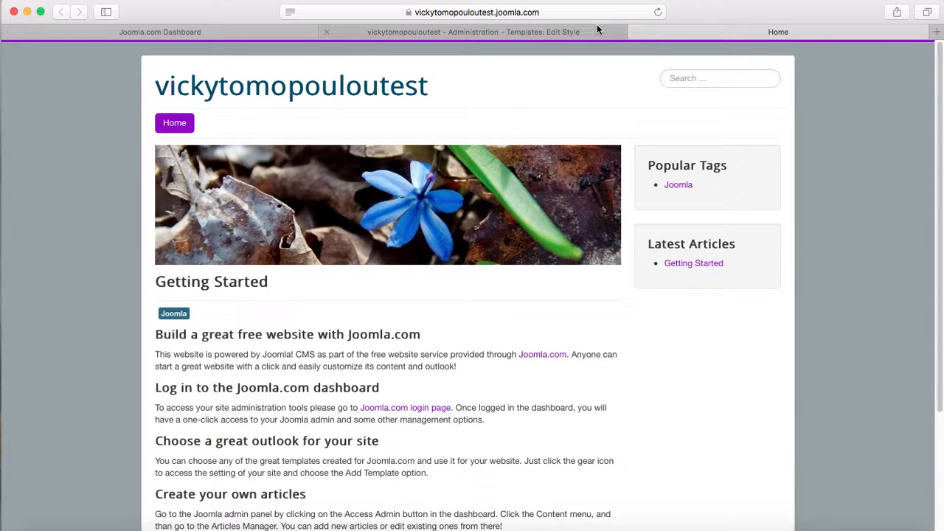
left_click(476, 32)
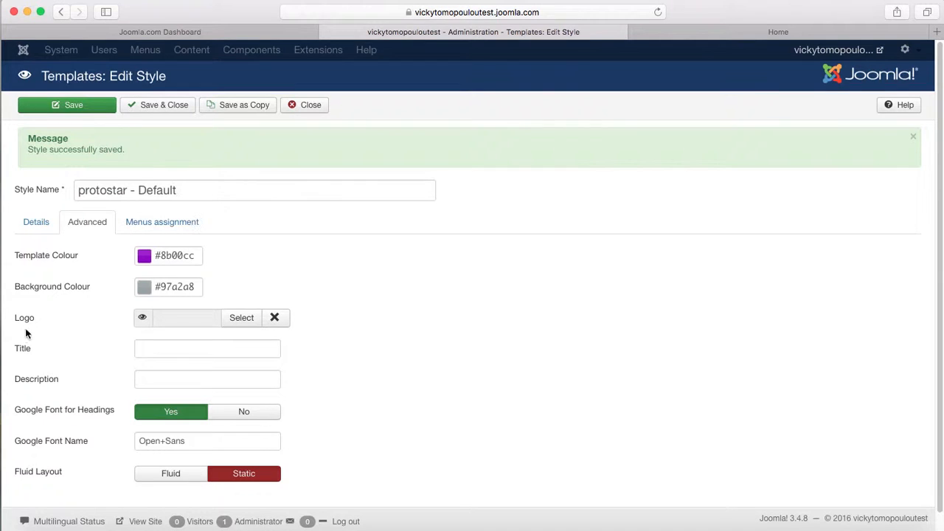
mouse_move(26, 322)
- Set the logo to images/sampledata/parks/parks.gif and save the style
left_click(244, 323)
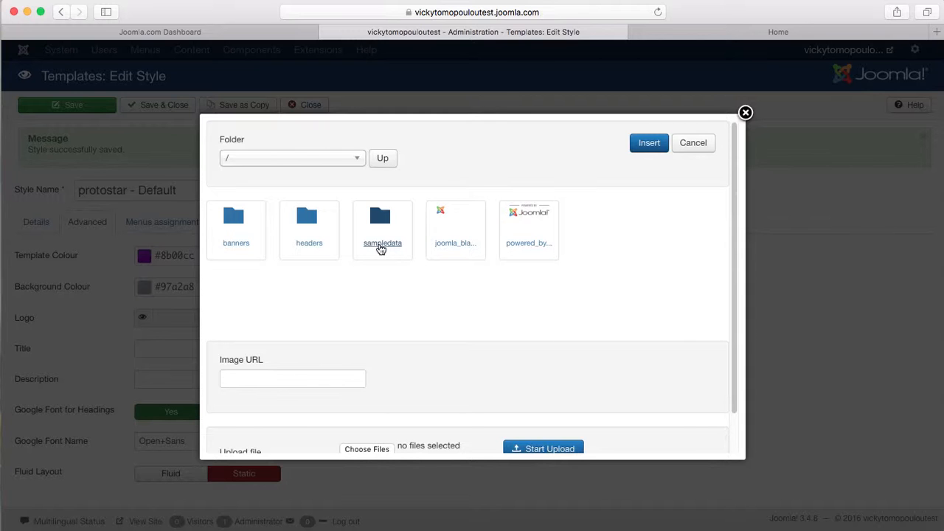
left_click(392, 252)
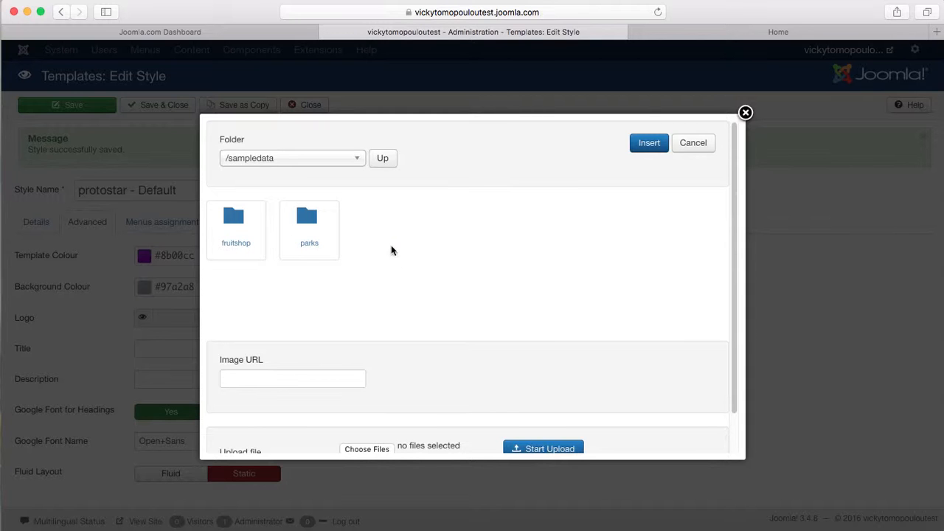
left_click(301, 249)
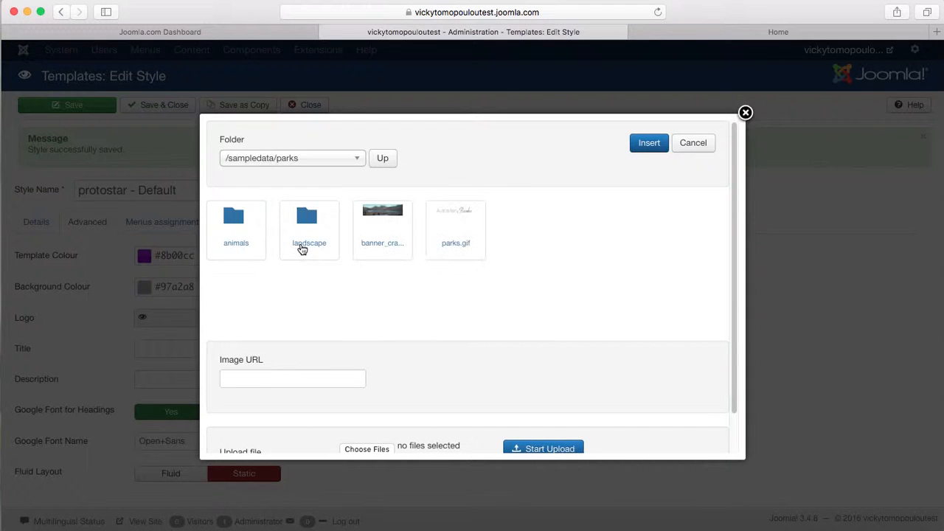
left_click(452, 248)
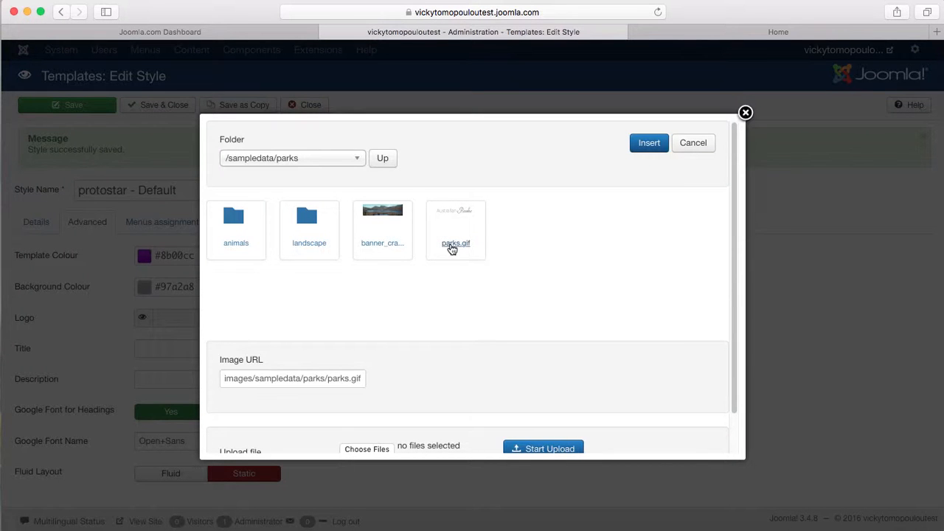
left_click(650, 145)
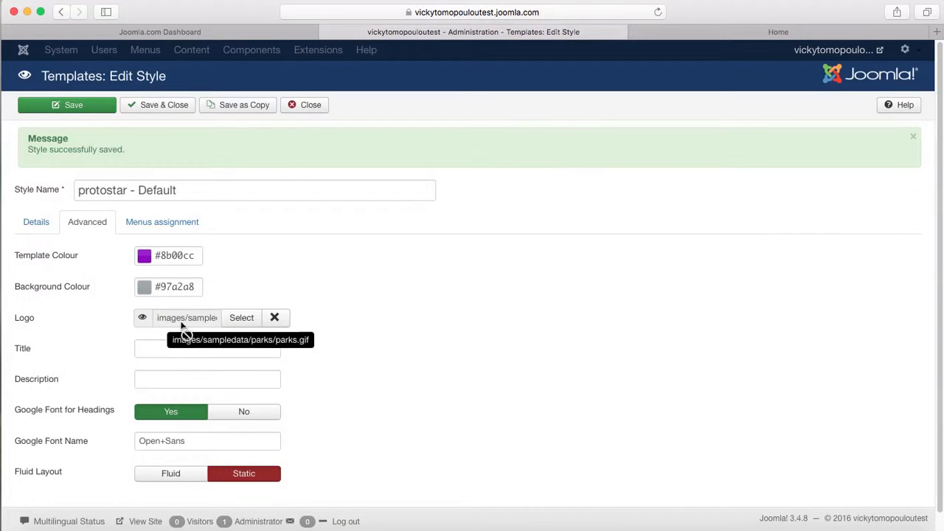
left_click(80, 105)
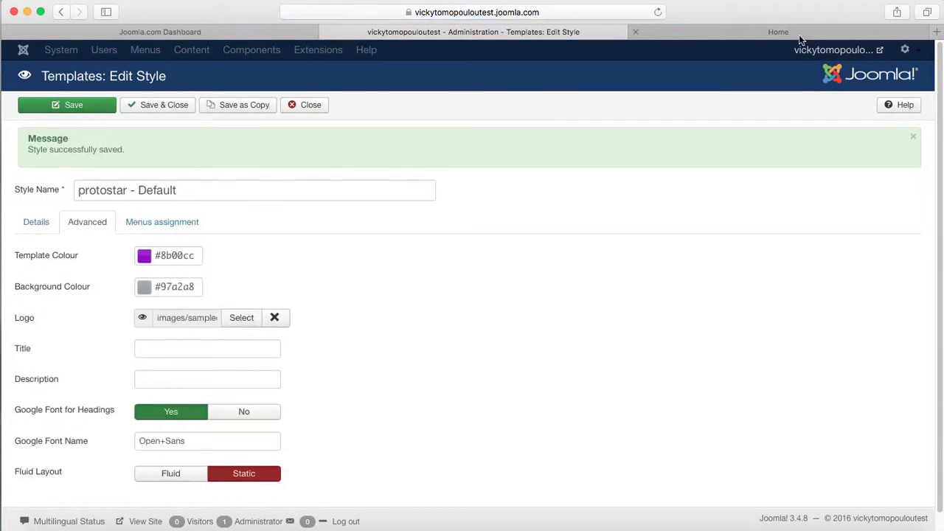
left_click(801, 33)
- Reload the front page to confirm the Australian Parks logo replaces the site name
left_click(656, 12)
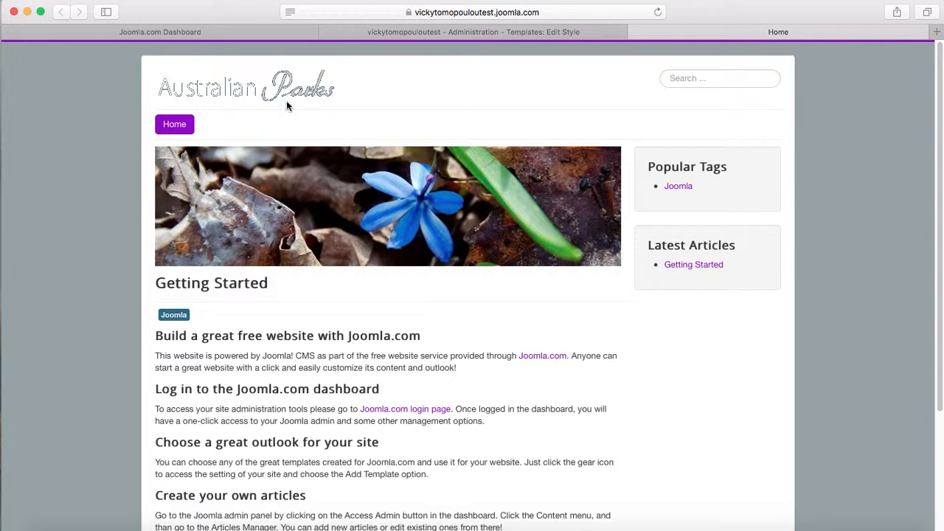
left_click(504, 32)
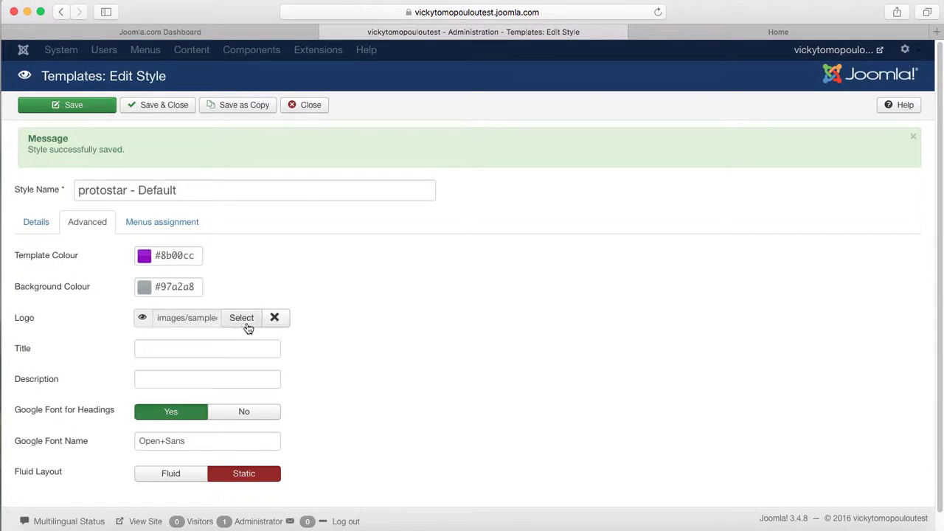
left_click(771, 32)
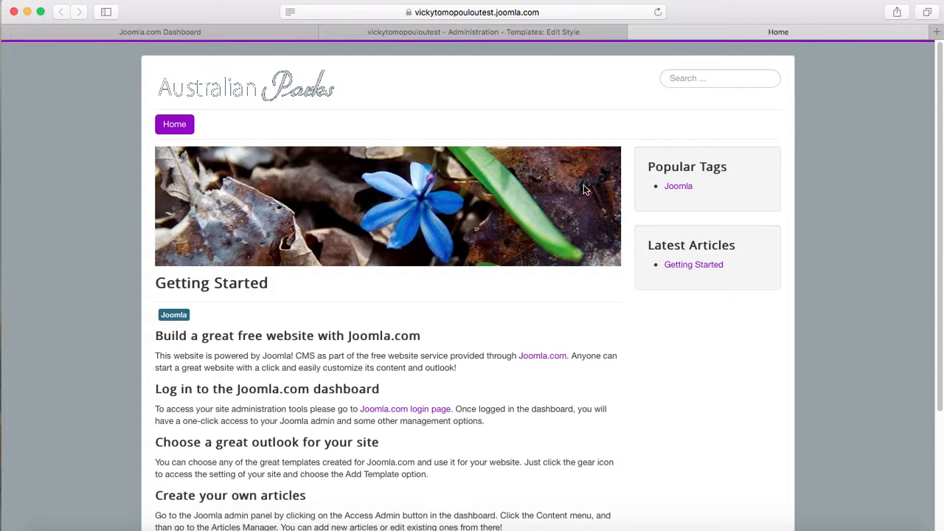
left_click(519, 32)
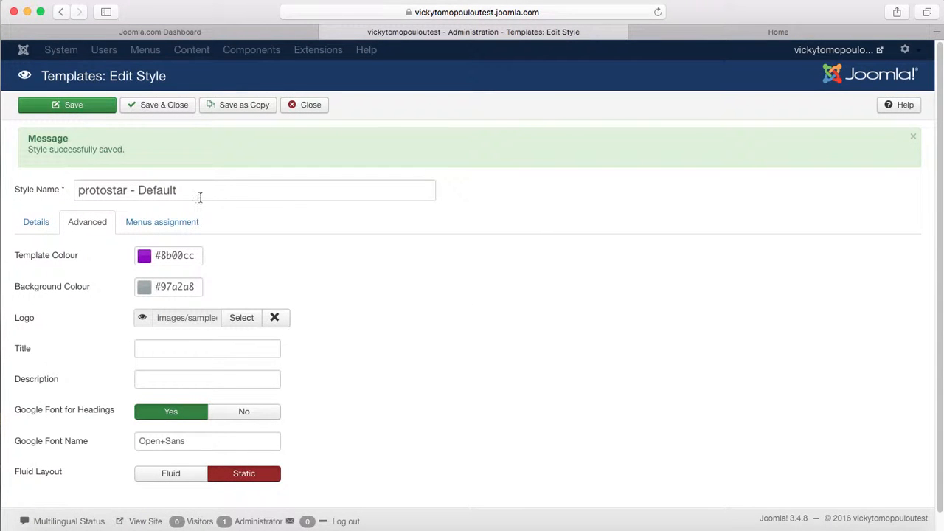
- Review the Menus assignment and Advanced tabs, then Save & Close the protostar - Default style
left_click(157, 222)
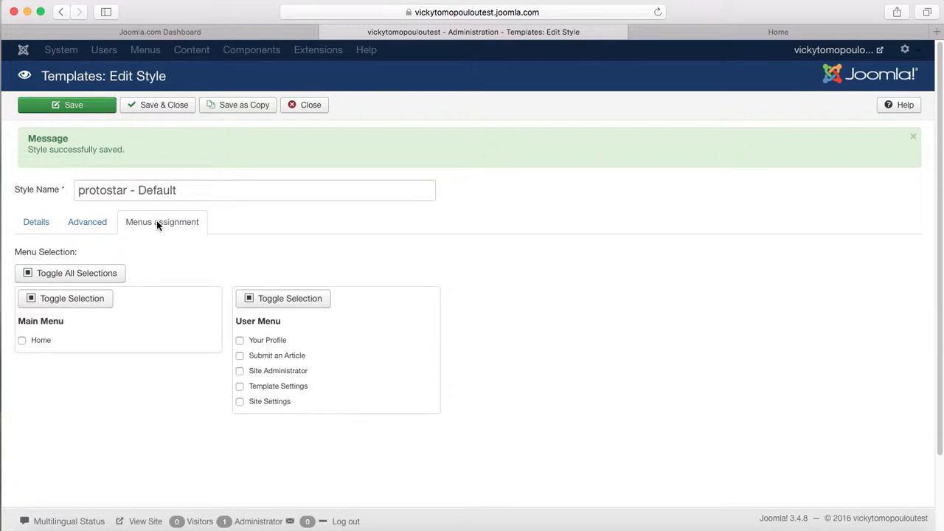
left_click(86, 223)
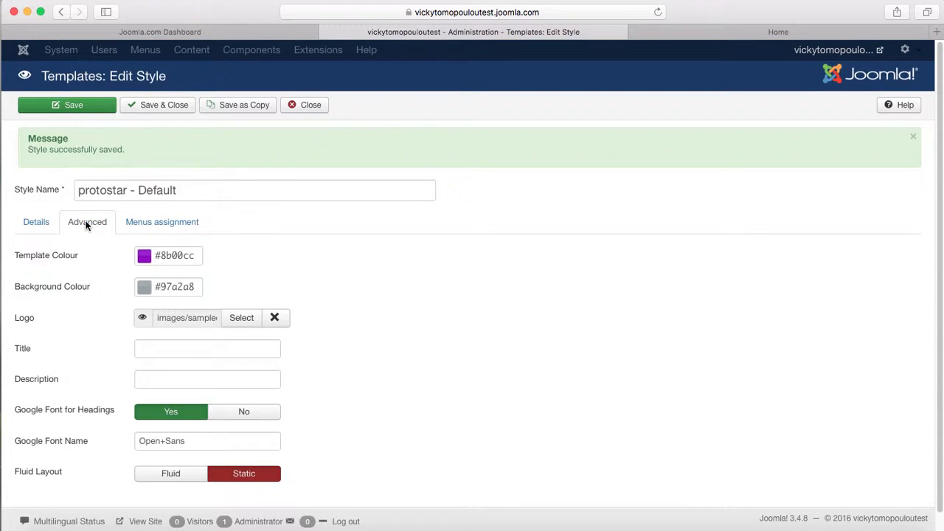
scroll(87, 280, "down", 1)
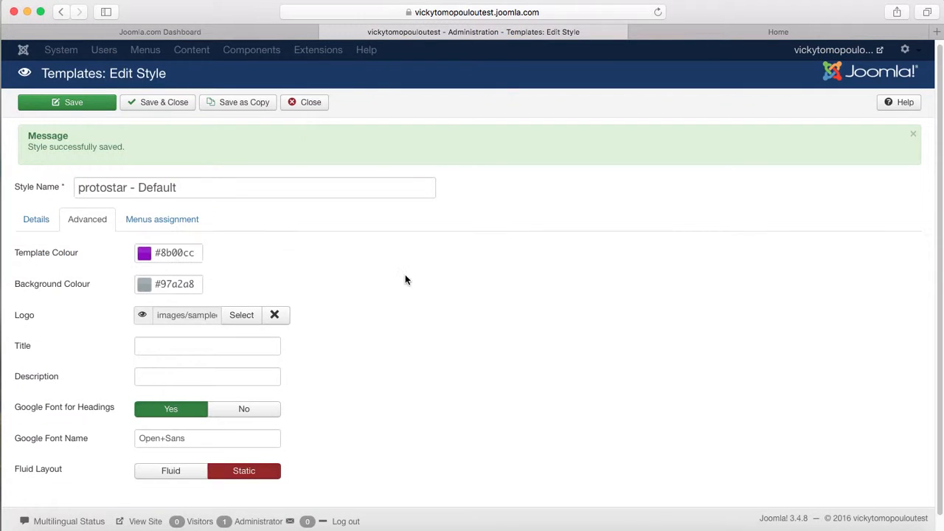
left_click(162, 101)
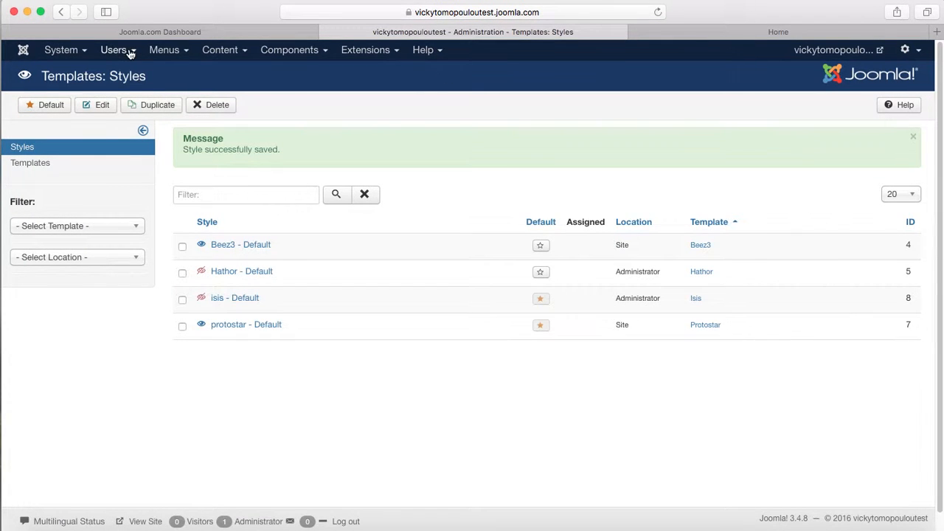
left_click(366, 53)
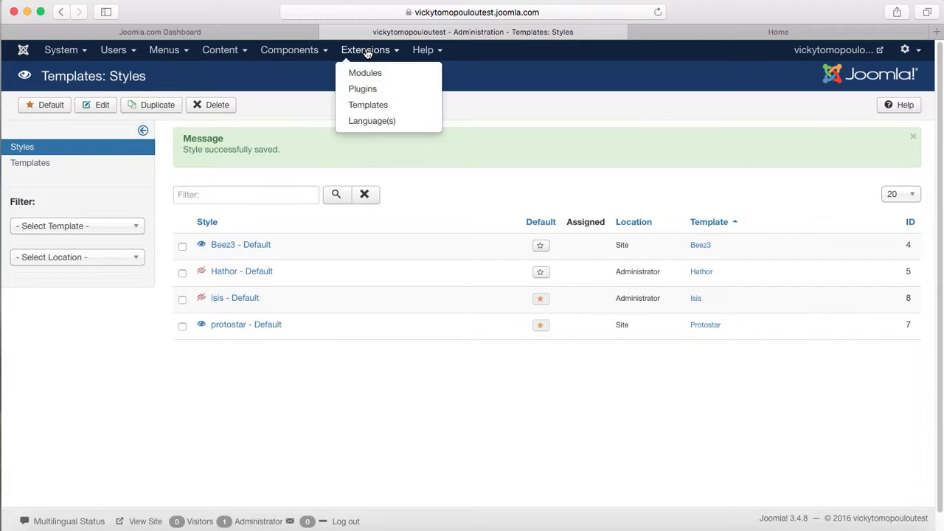
left_click(51, 54)
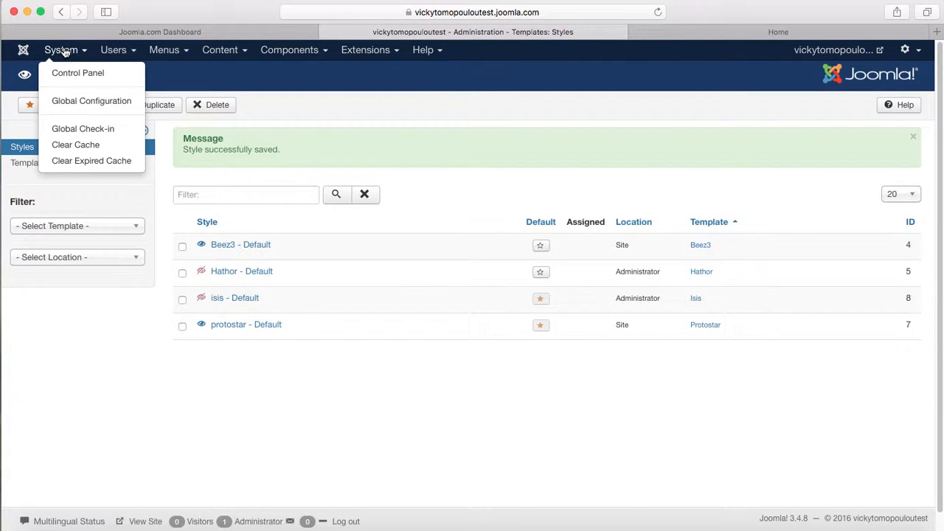
- In Global Configuration, set Include Site Name in Page Titles to 'Before' and save
left_click(64, 104)
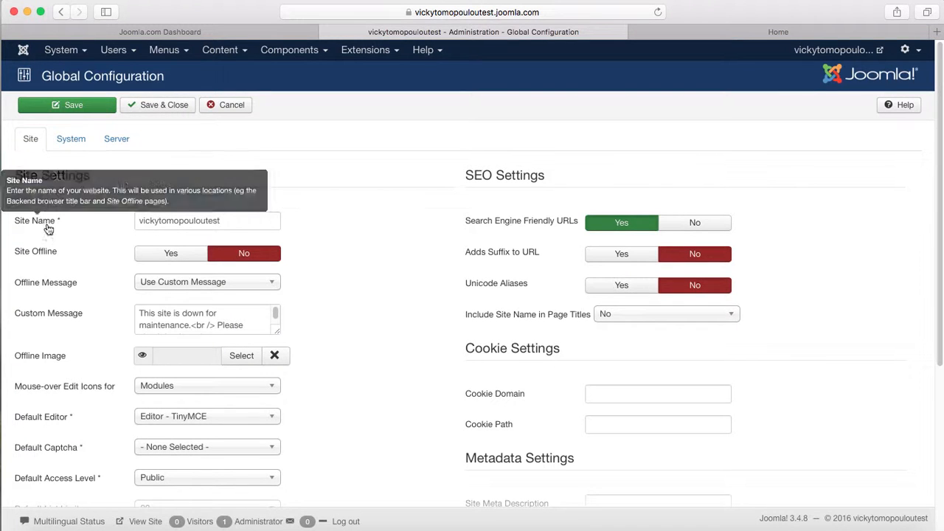
left_click_drag(250, 220, 93, 217)
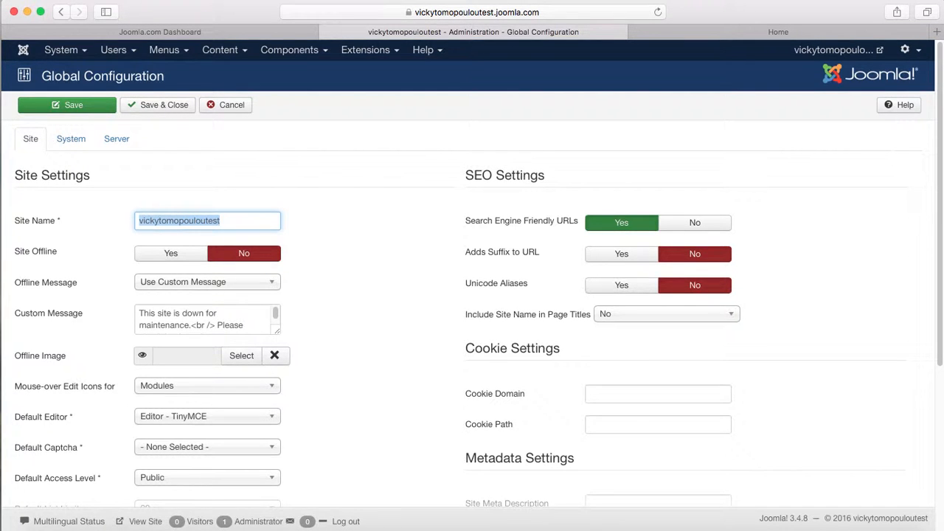
scroll(937, 145, "down", 2)
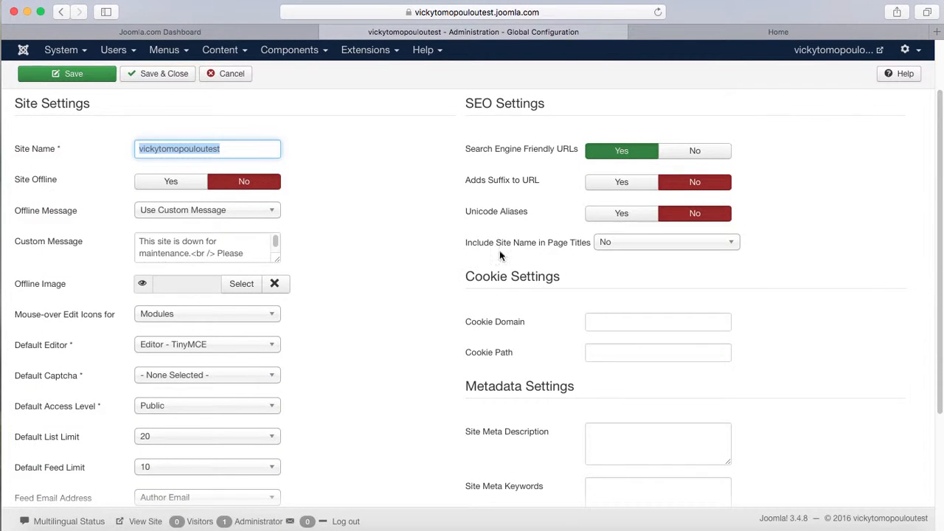
left_click(652, 247)
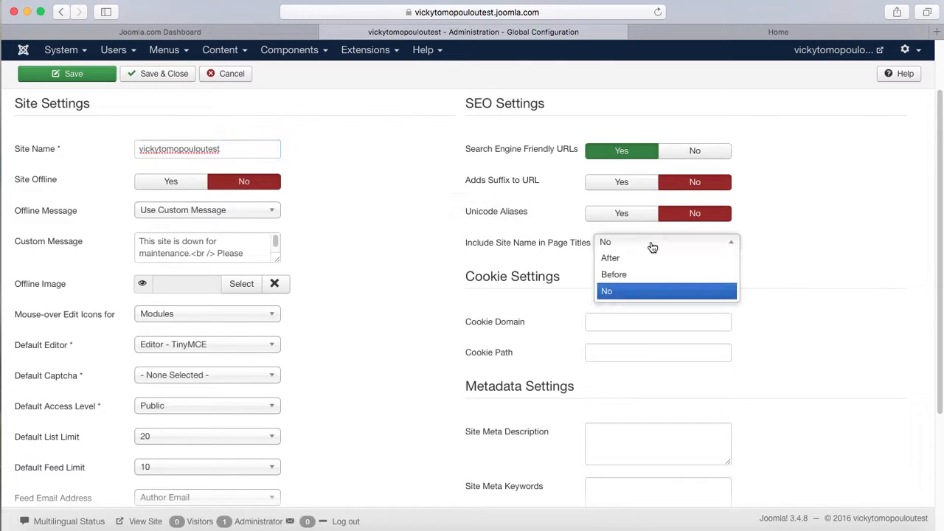
left_click(622, 275)
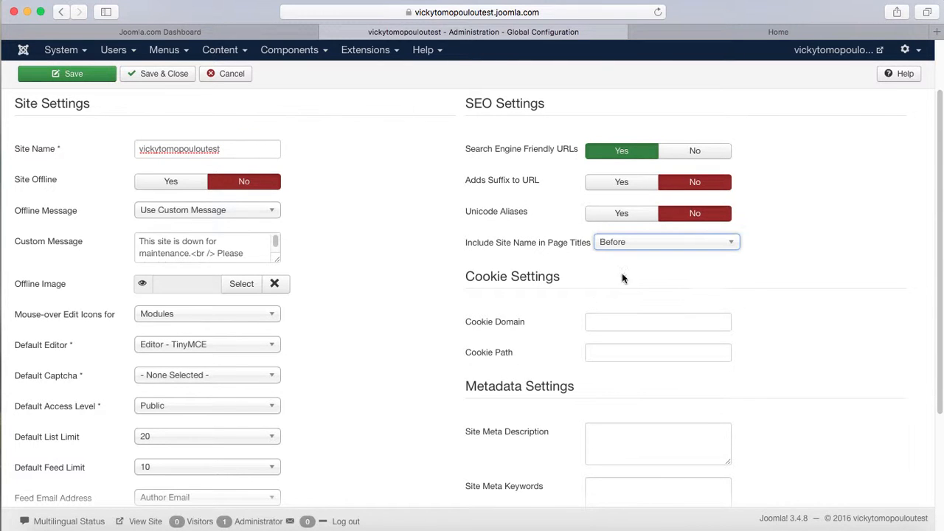
left_click(80, 74)
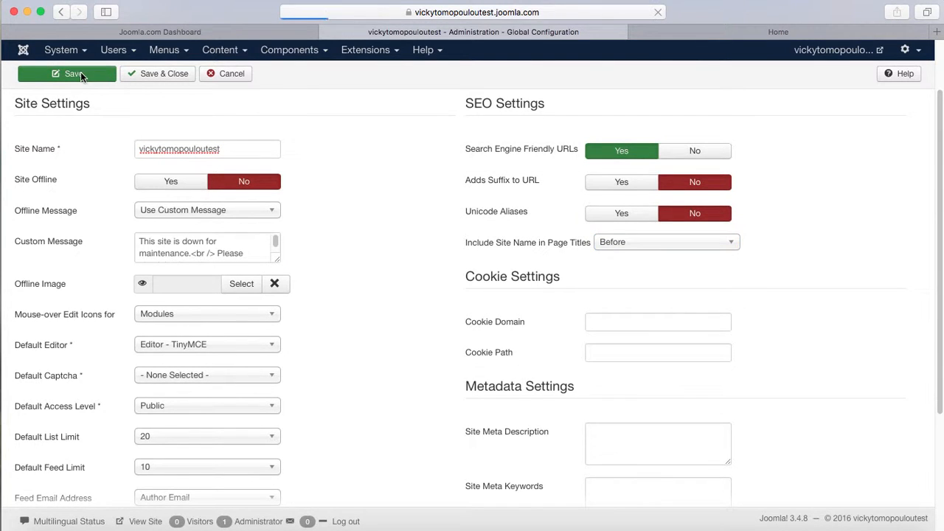
left_click(766, 35)
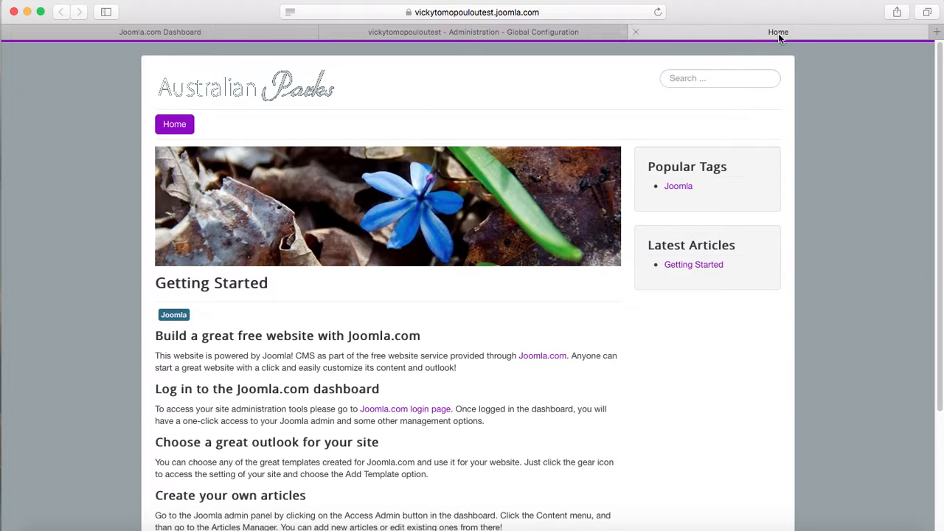
left_click(658, 13)
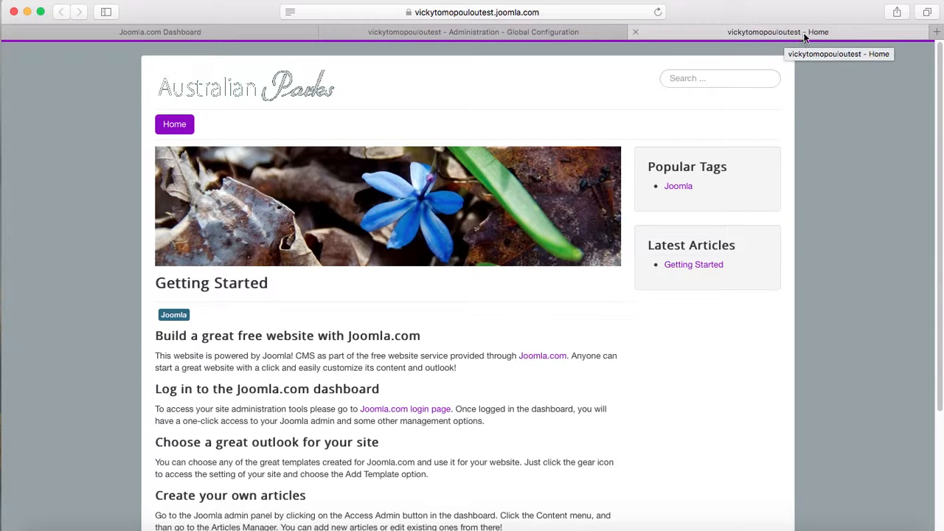
left_click(489, 34)
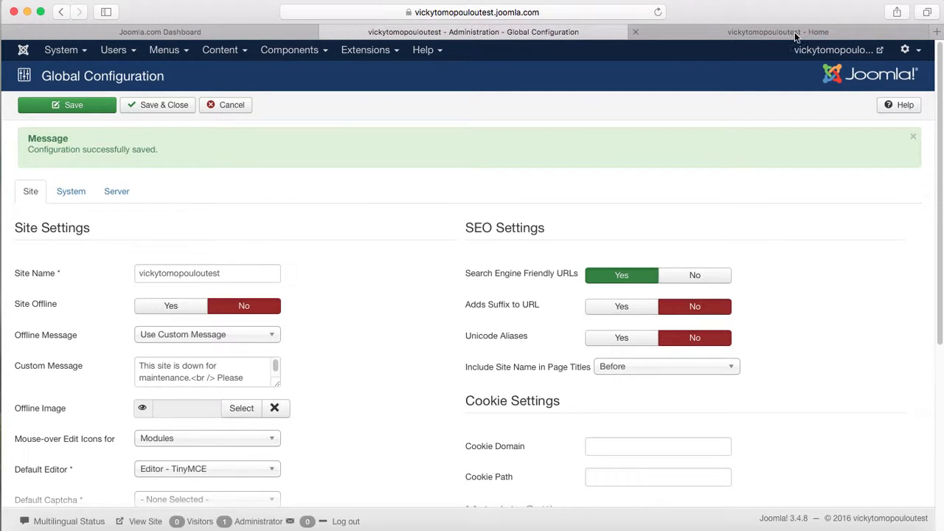
scroll(746, 321, "down", 5)
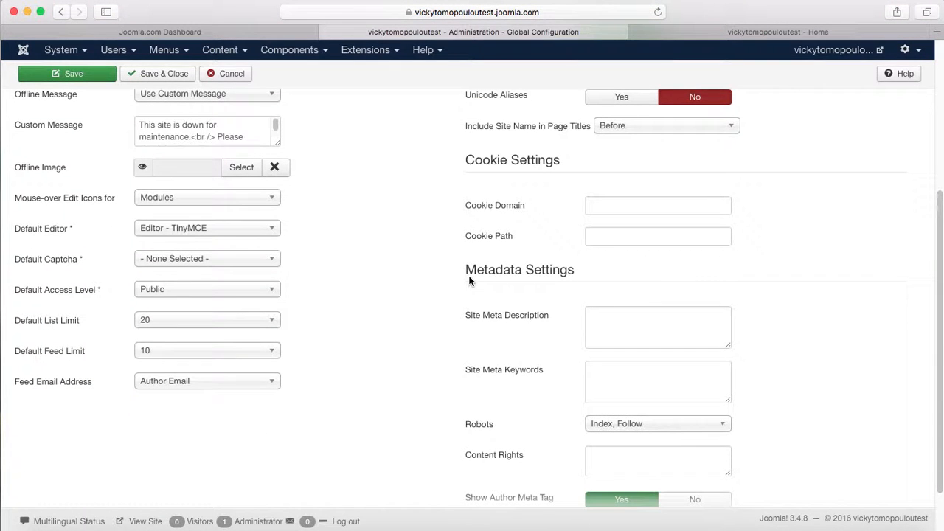
left_click(618, 325)
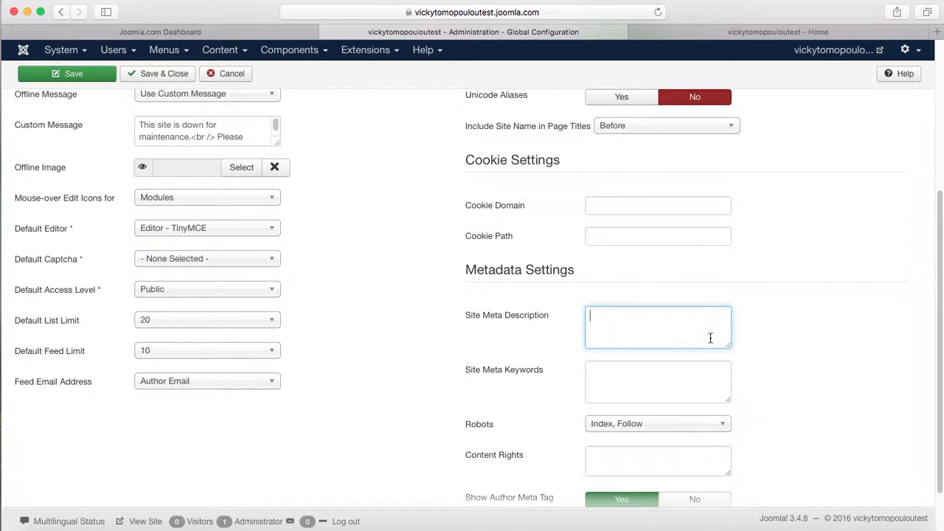
scroll(942, 321, "up", 1)
scroll(942, 321, "up", 3)
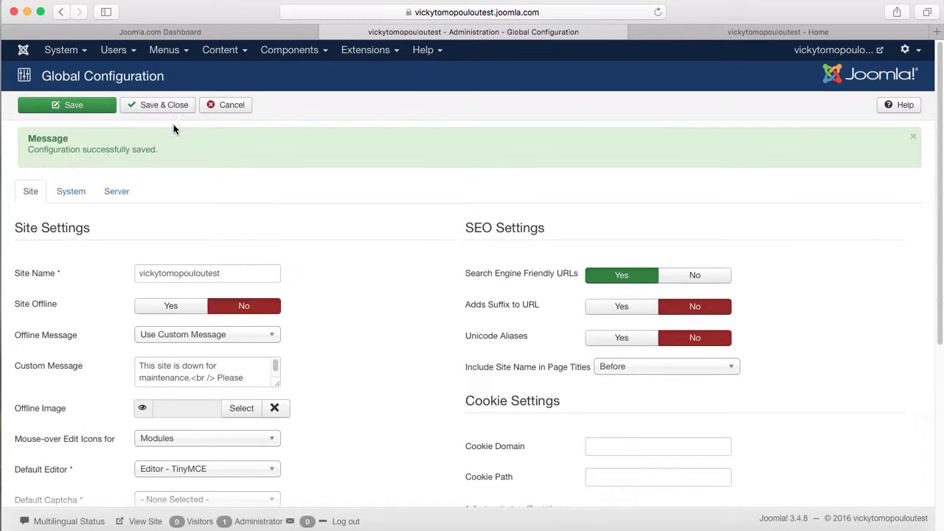
- Change Session Lifetime on the System tab from 15 to 30 minutes, then Save & Close
left_click(70, 191)
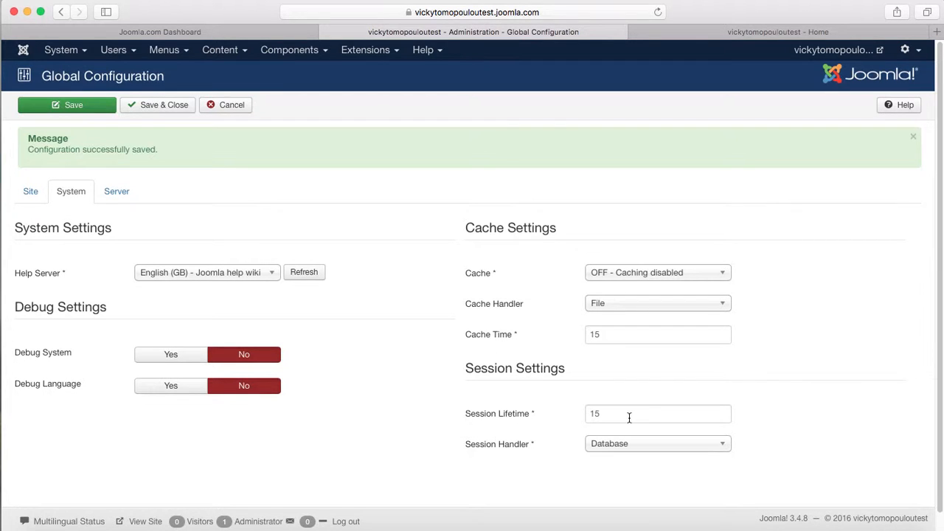
mouse_move(534, 424)
left_click_drag(611, 413, 569, 413)
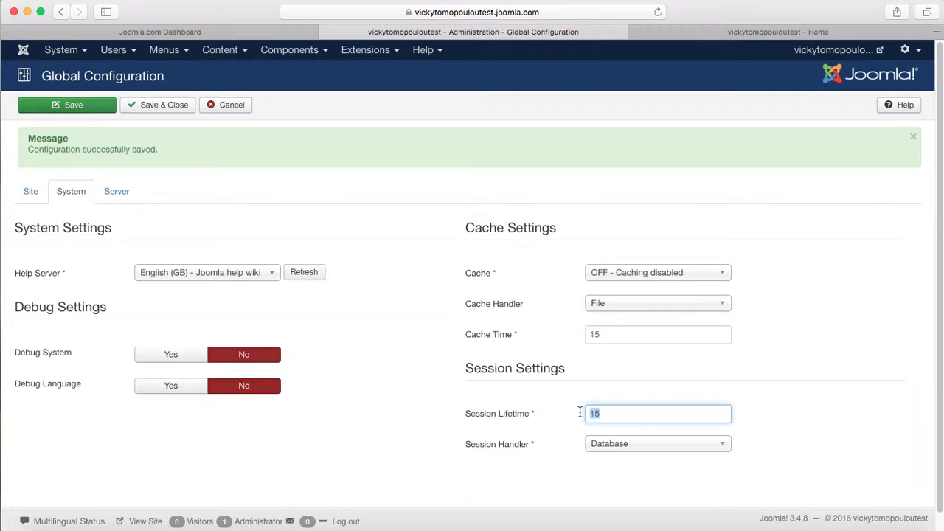
type("30")
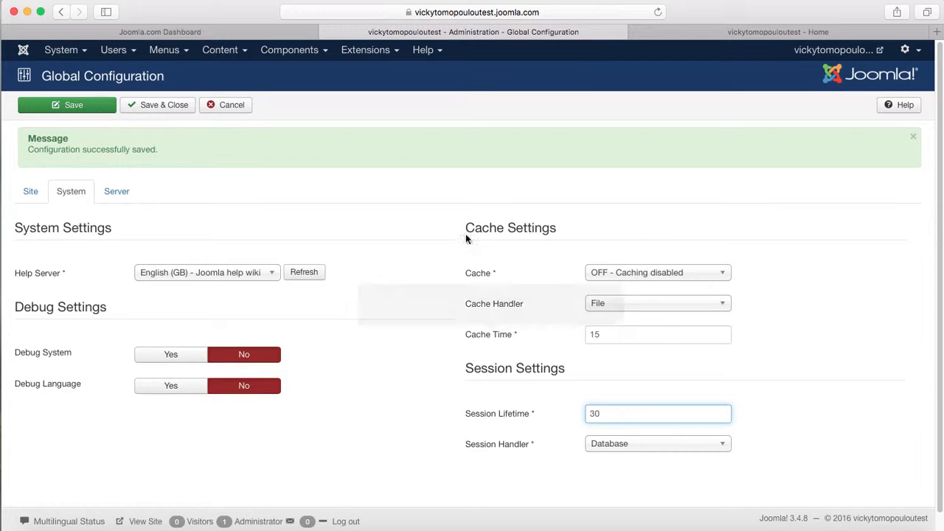
left_click(447, 398)
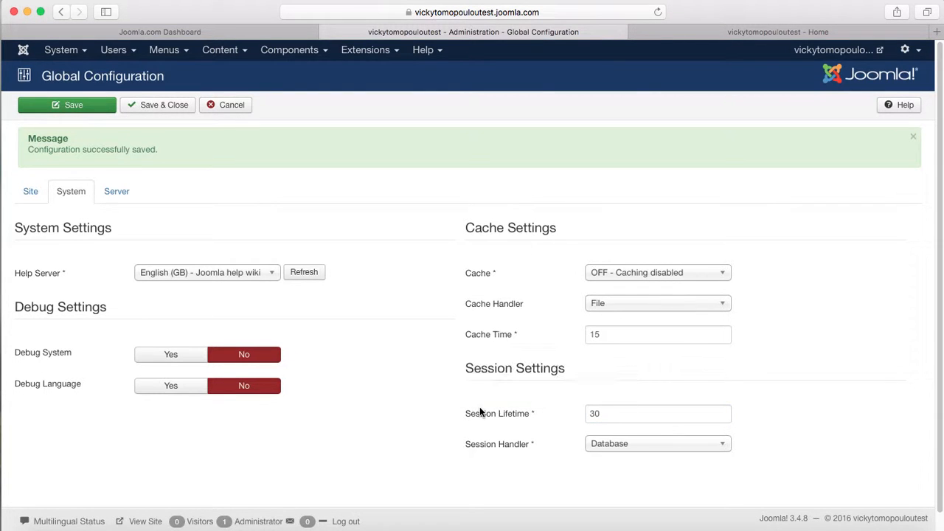
mouse_move(481, 415)
left_click(162, 105)
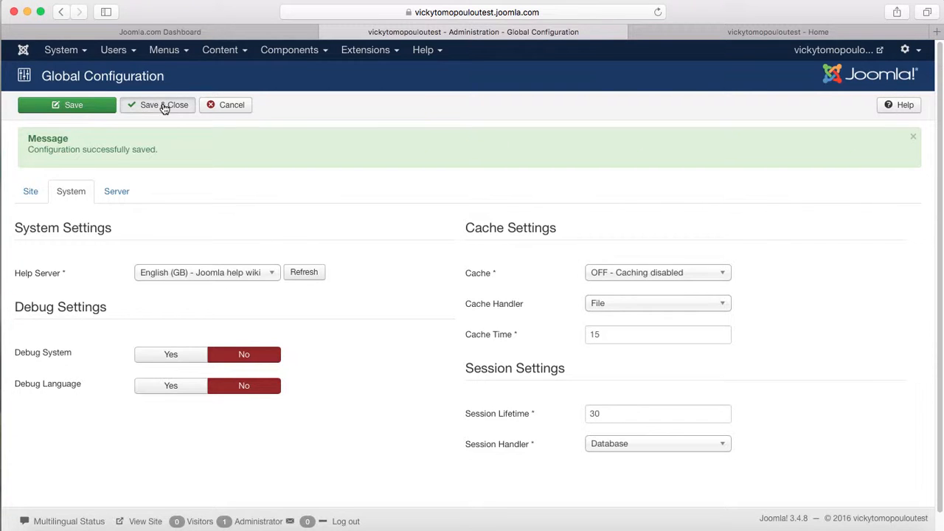